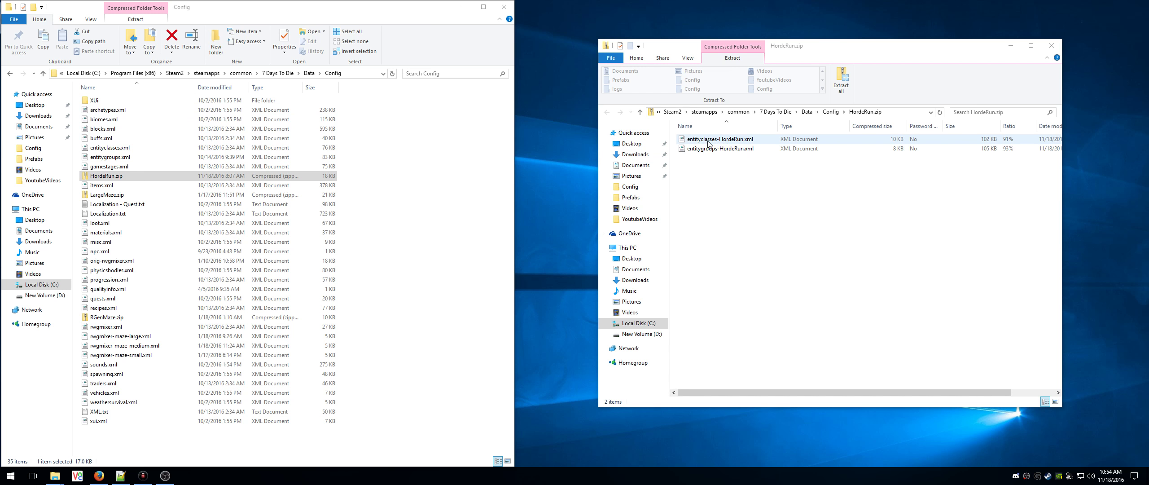
Step: Rename entityclasses.xml in the Config folder to entityclasses.xml-original and accept the changed file extension
click(104, 149)
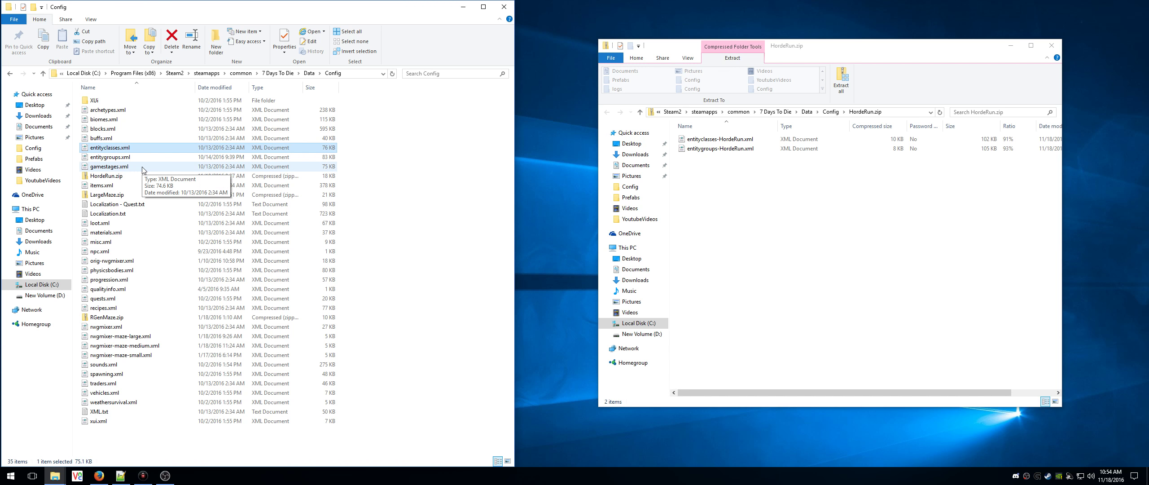
click(123, 150)
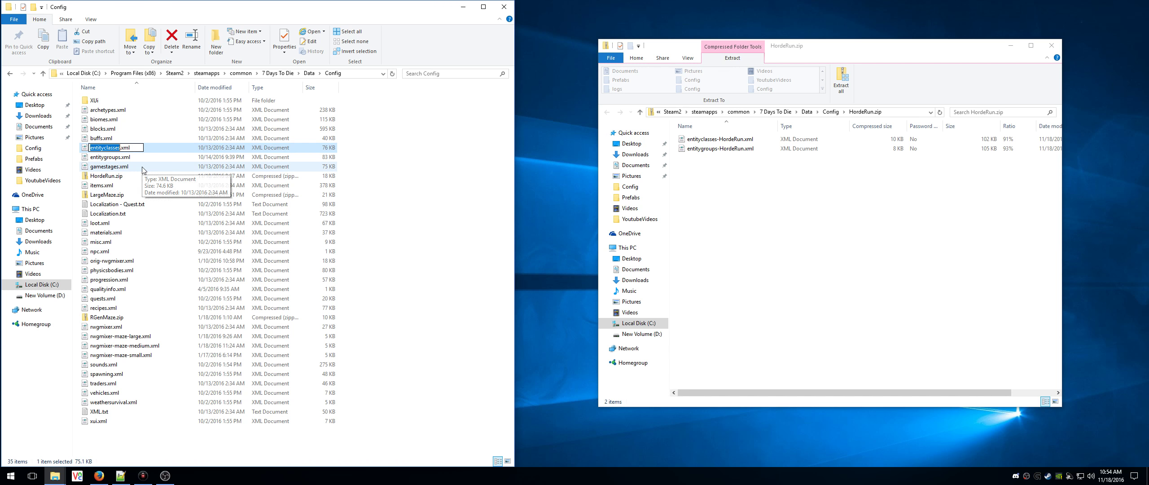
right_click(123, 151)
click(147, 260)
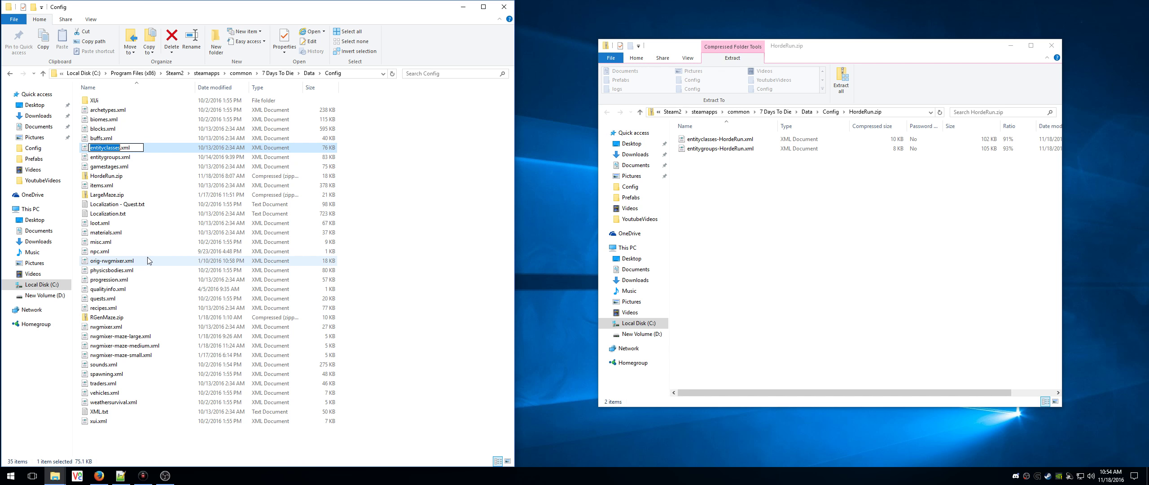
key(End)
text(-)
text(oriign)
key(BackSpace)
key(BackSpace)
key(BackSpace)
text(ginal)
key(Return)
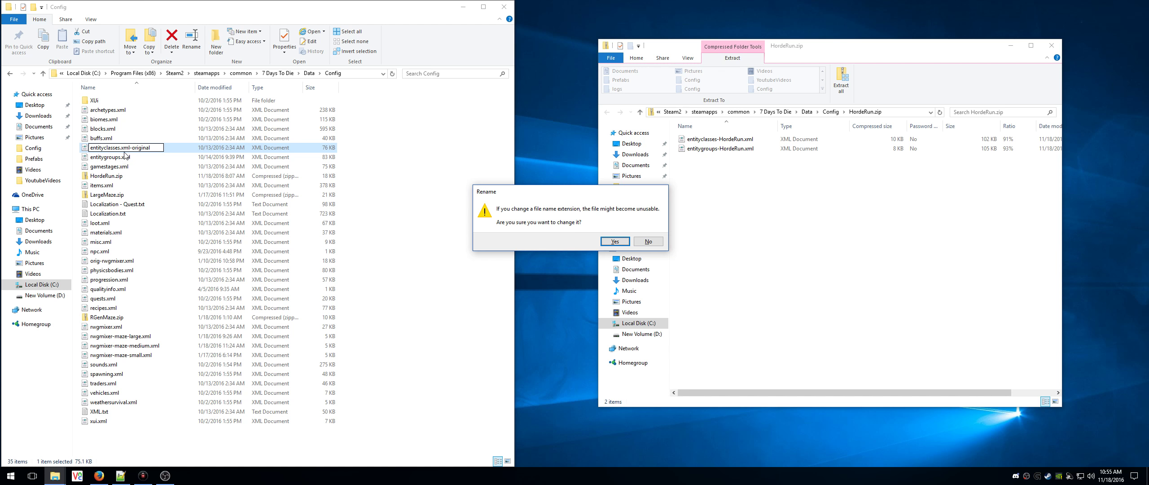
click(615, 242)
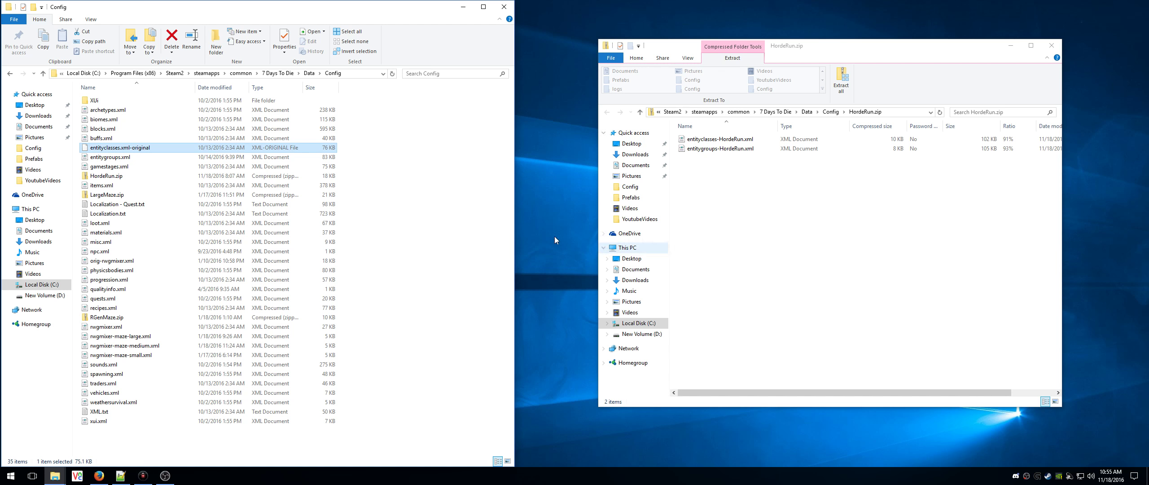
Step: Turn off the display of file name extensions for the Config folder
click(91, 19)
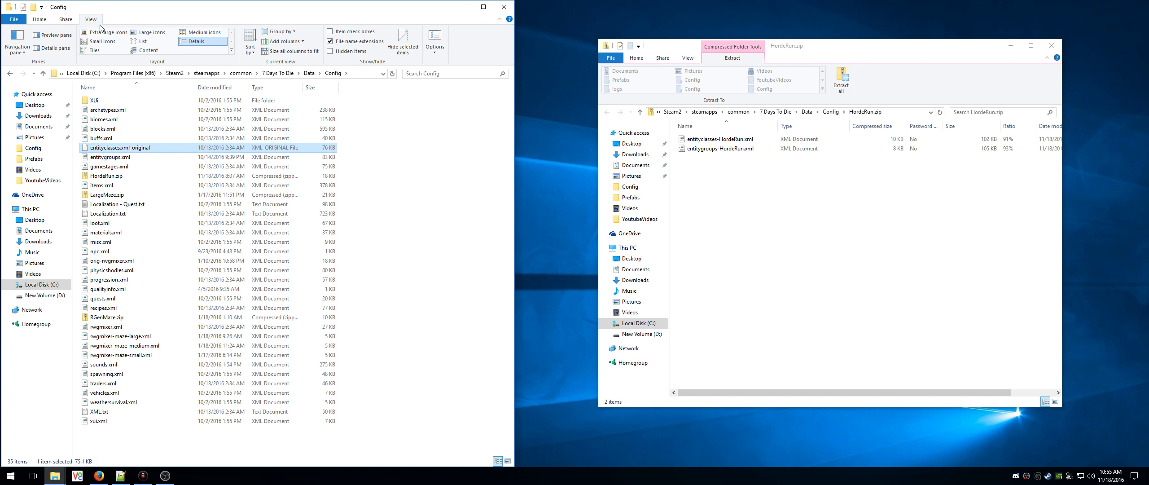
click(437, 54)
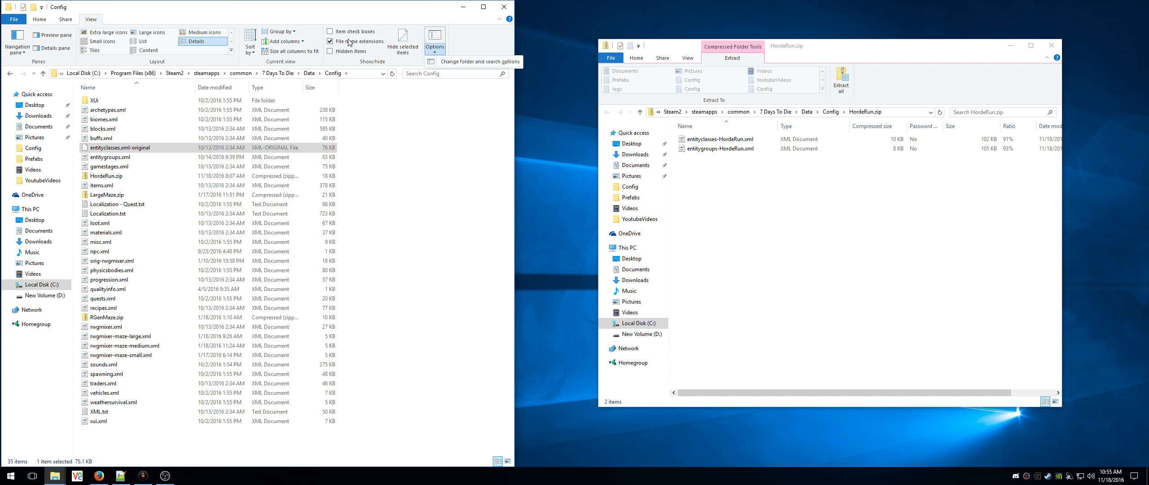
click(331, 42)
click(331, 41)
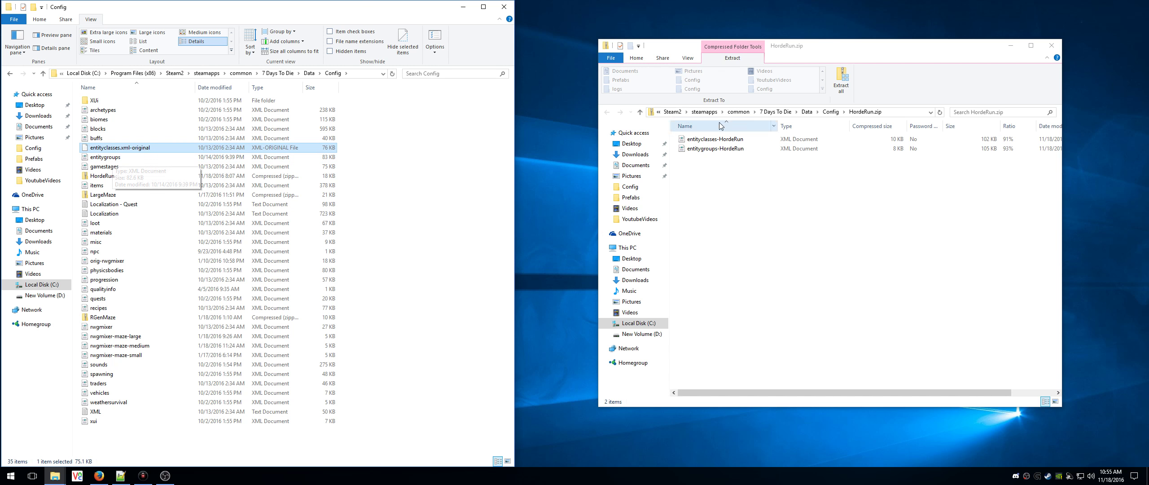
Step: Rename the entitygroups file in the Config folder to entitygroups-original
click(113, 157)
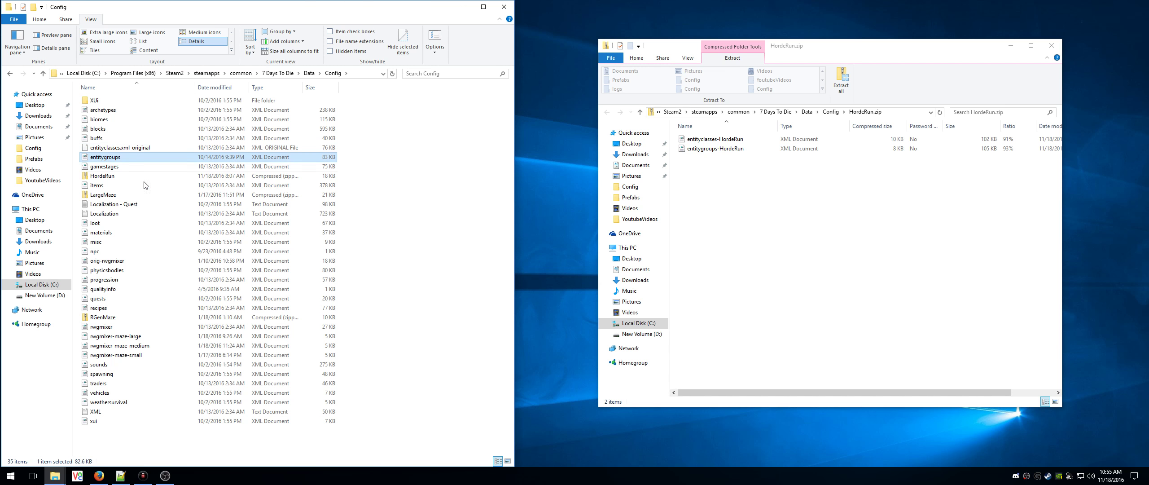
key(F2)
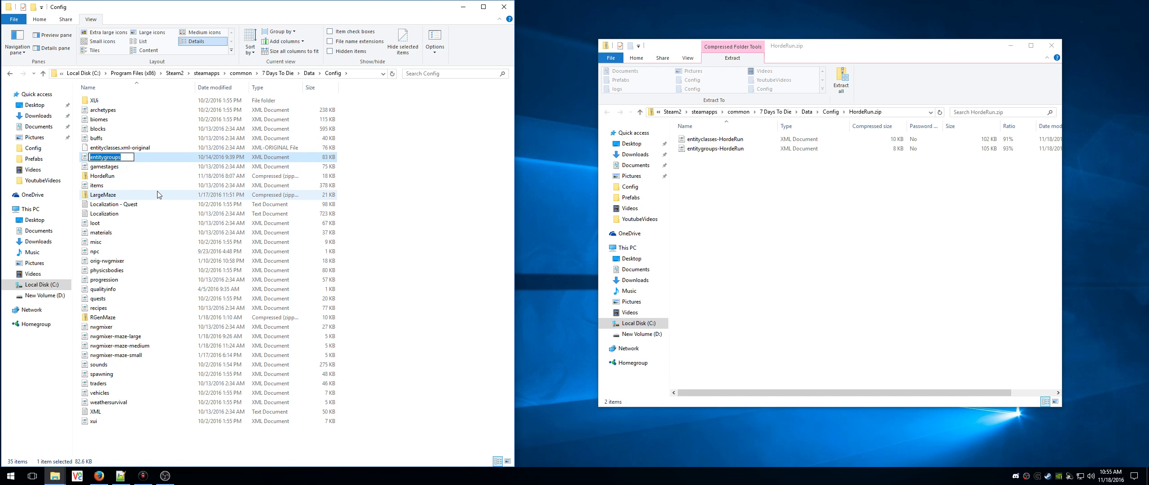
key(End)
key(Return)
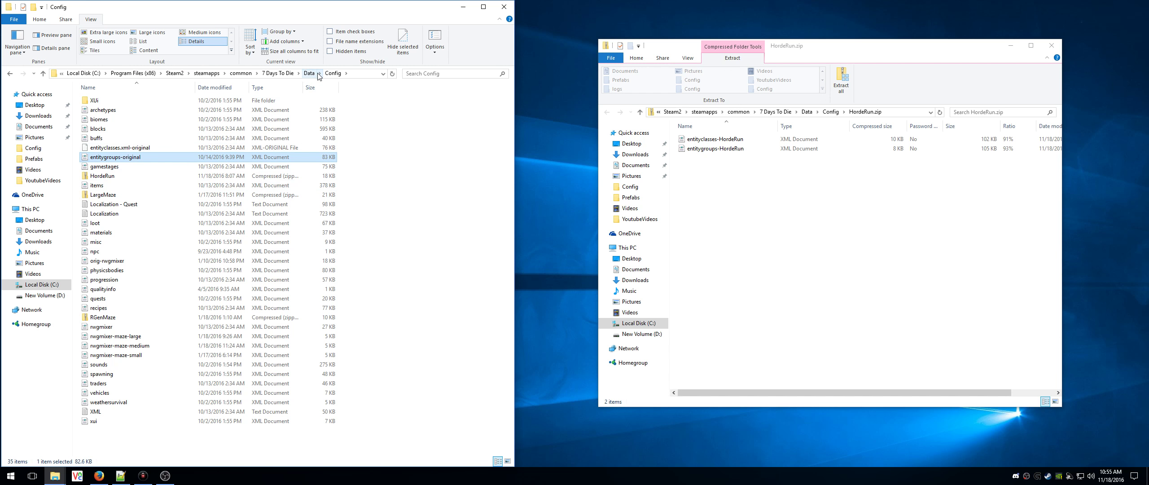
Step: Turn the display of file name extensions back on and restore the name entitygroups.xml on entitygroups-original.xml
click(329, 42)
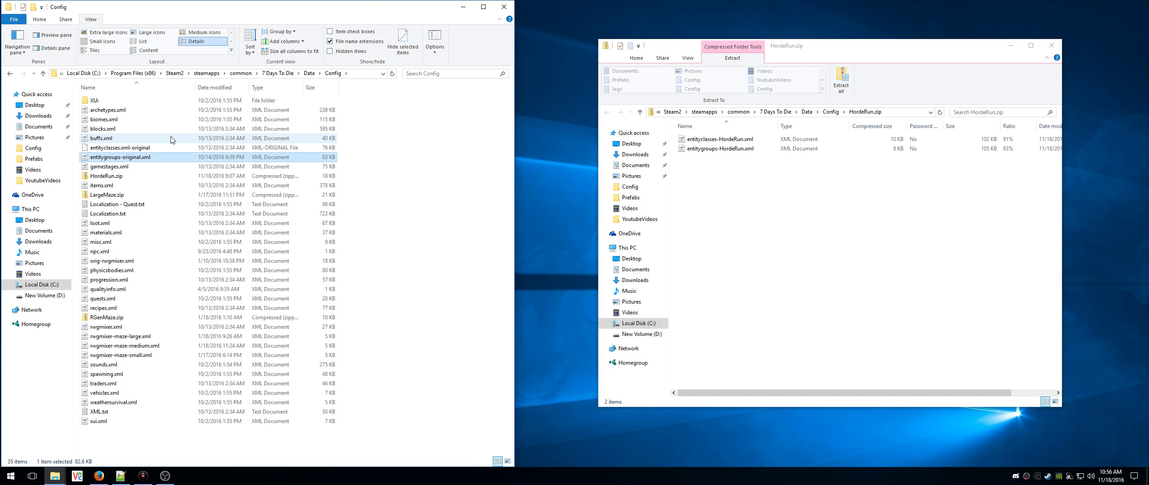
key(F2)
key(Right)
key(BackSpace)
key(BackSpace)
key(BackSpace)
key(BackSpace)
key(BackSpace)
key(BackSpace)
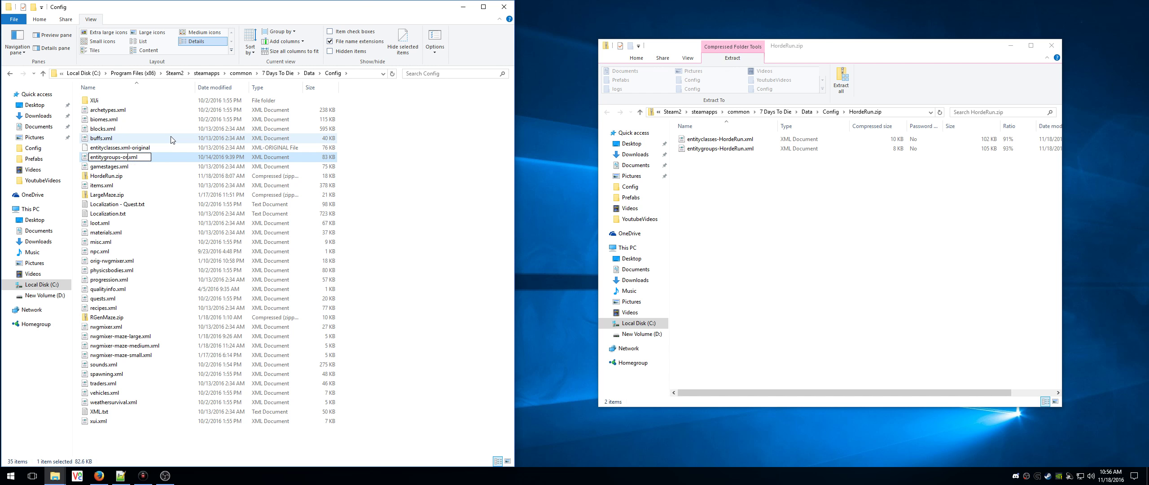
key(BackSpace)
key(BackSpace)
key(BackSpace)
key(Return)
Step: Remove the -original suffix from entityclasses.xml-original so the file is named entityclasses.xml, accepting the extension change
key(Up)
key(F2)
key(Right)
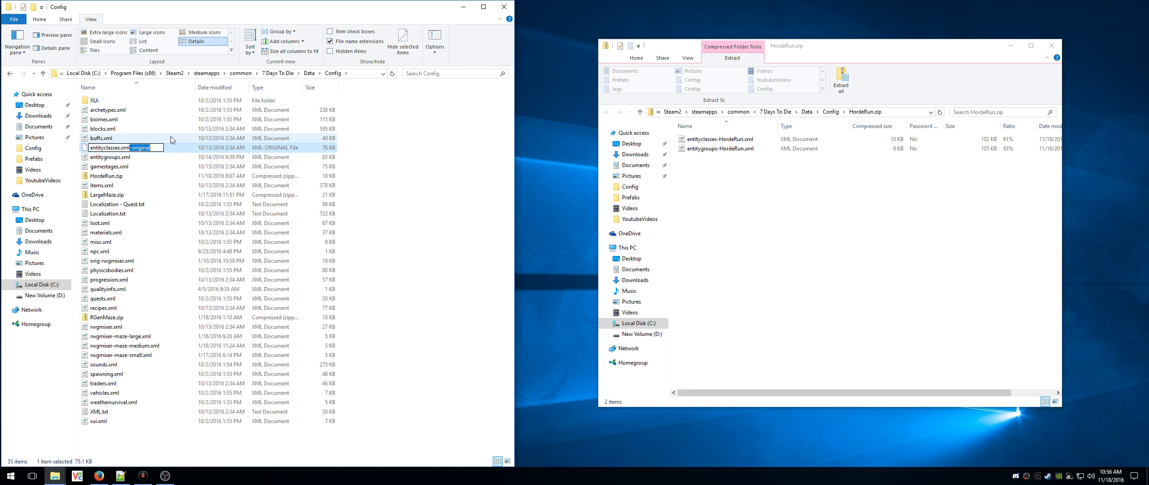
key(Delete)
key(Delete)
key(Delete)
key(Delete)
key(Delete)
key(Delete)
key(Delete)
key(Delete)
key(Delete)
key(Return)
key(Return)
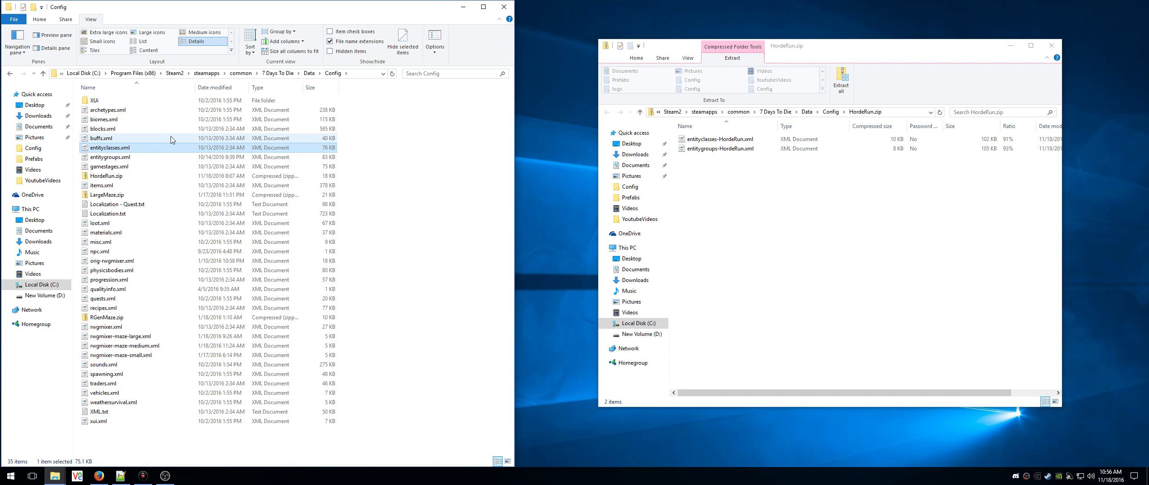
Step: Create a new folder named Original Backups in the Config folder
click(40, 20)
click(216, 44)
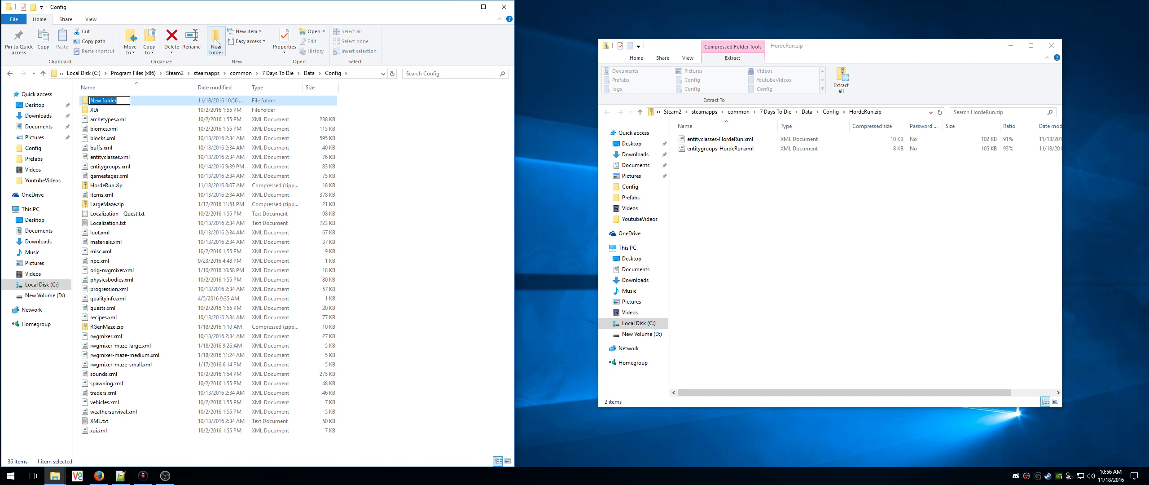
text(Original Backups)
key(Return)
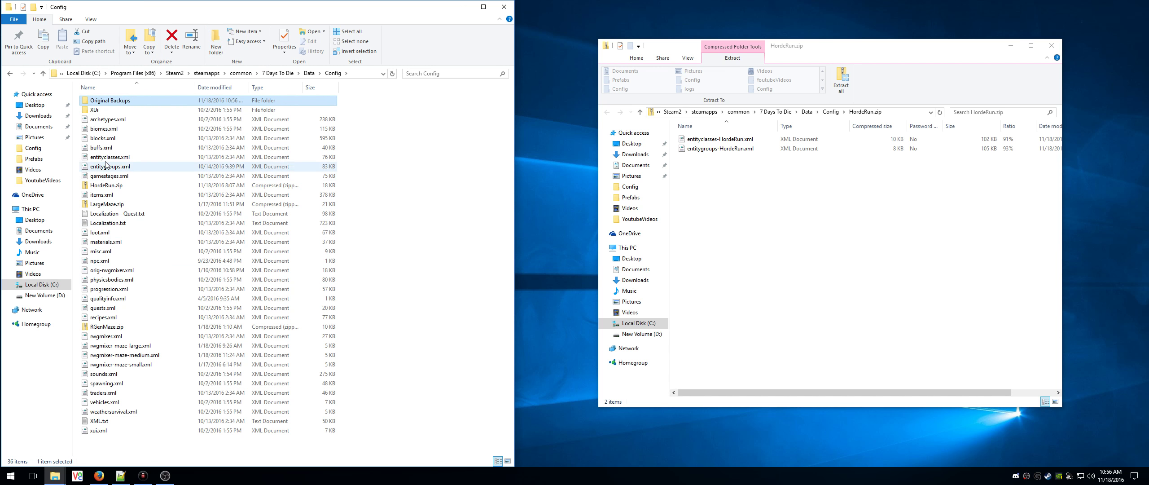
Step: Copy entityclasses.xml and entitygroups.xml from the Config folder into the Original Backups folder
click(111, 159)
click(110, 165)
key(super)
right_click(111, 165)
click(109, 157)
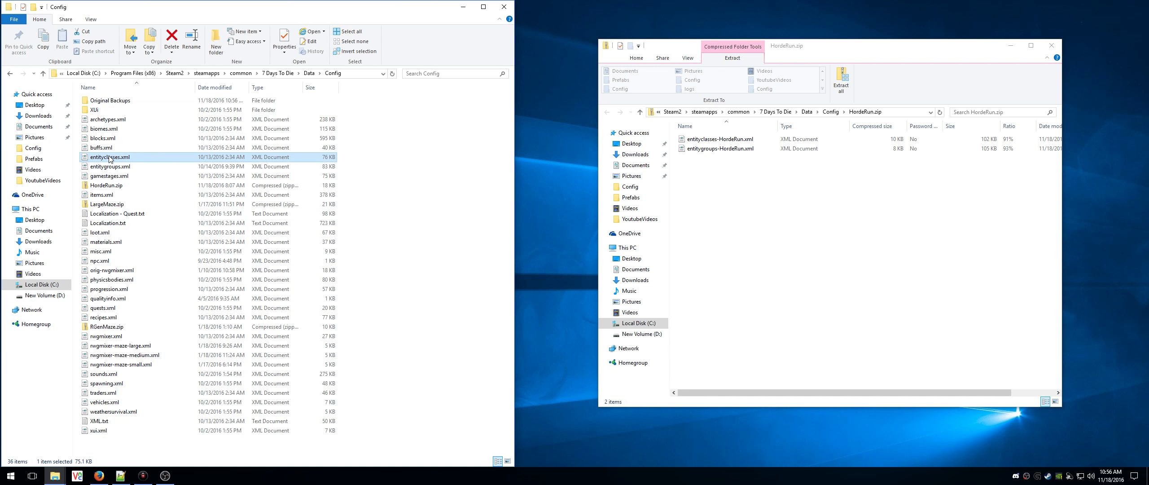
ctrl+click(110, 166)
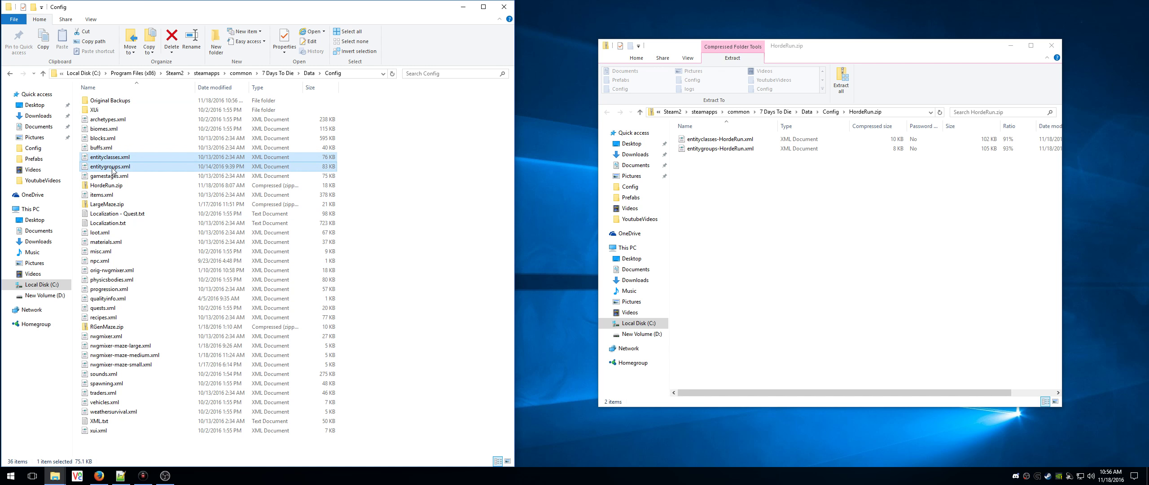
right_click(111, 168)
click(133, 229)
double_click(110, 100)
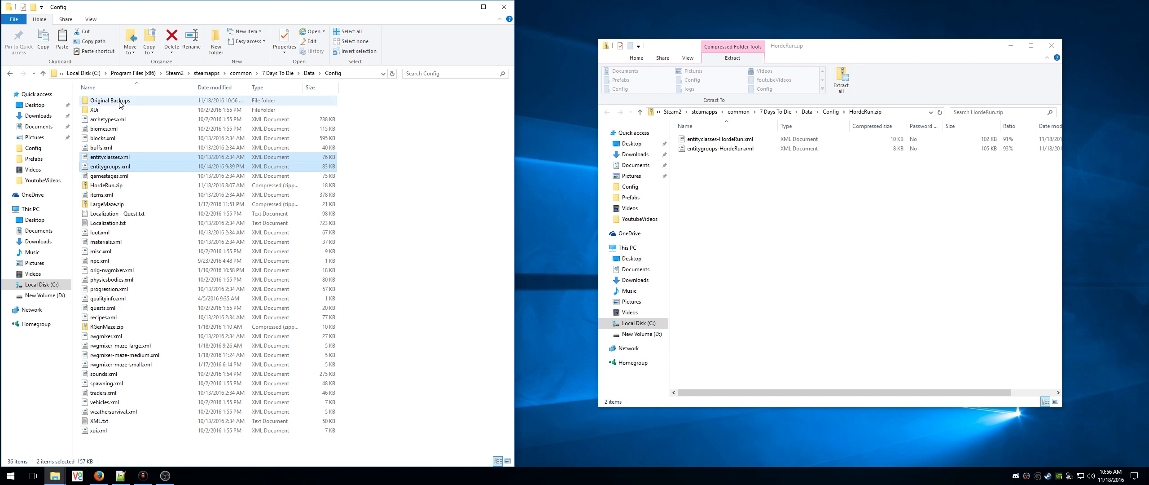
right_click(131, 147)
click(171, 209)
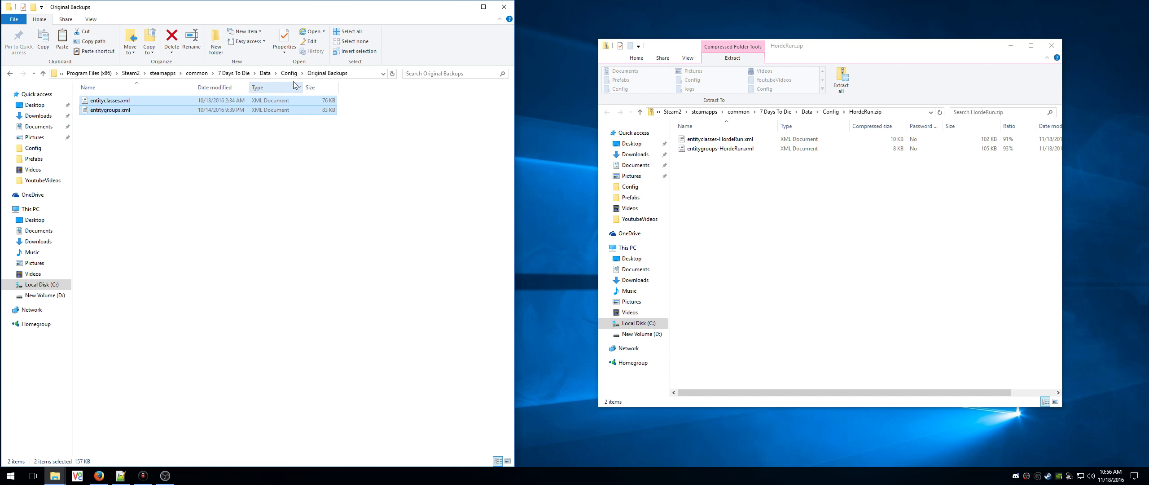
Step: Return to the Config folder and extract entityclasses-HordeRun.xml and entitygroups-HordeRun.xml from HordeRun.zip into it
click(289, 73)
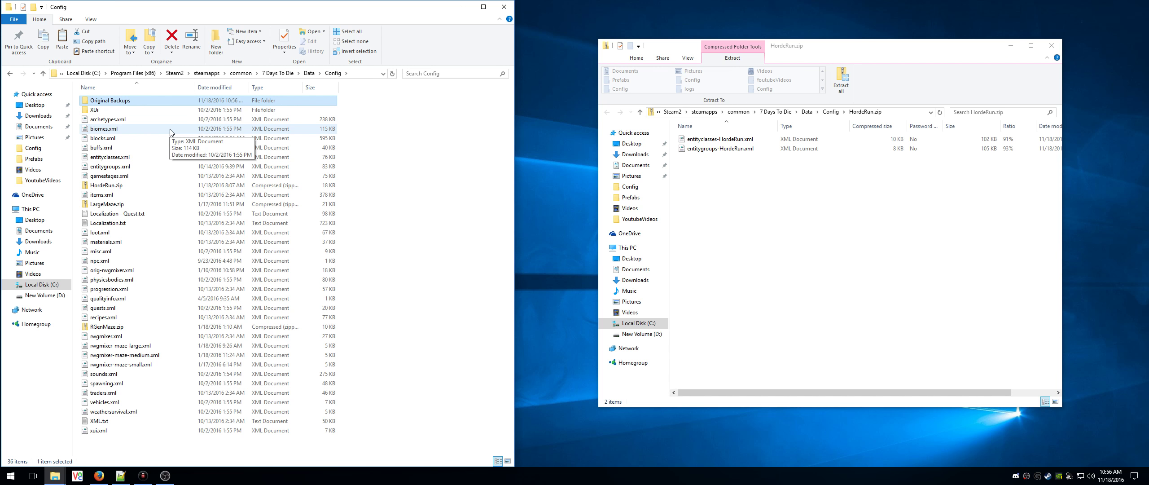
click(701, 142)
shift+click(702, 149)
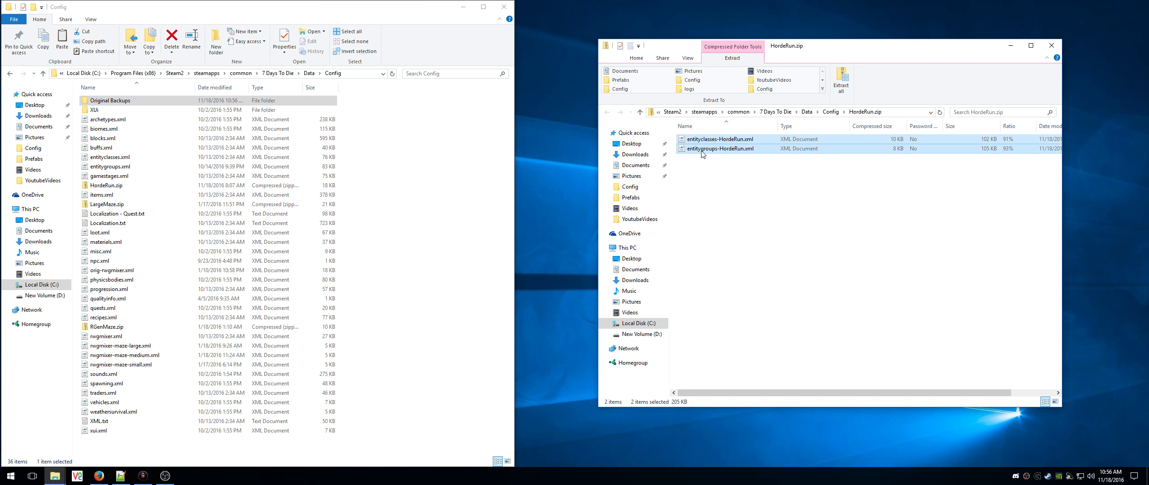
drag(703, 147, 159, 449)
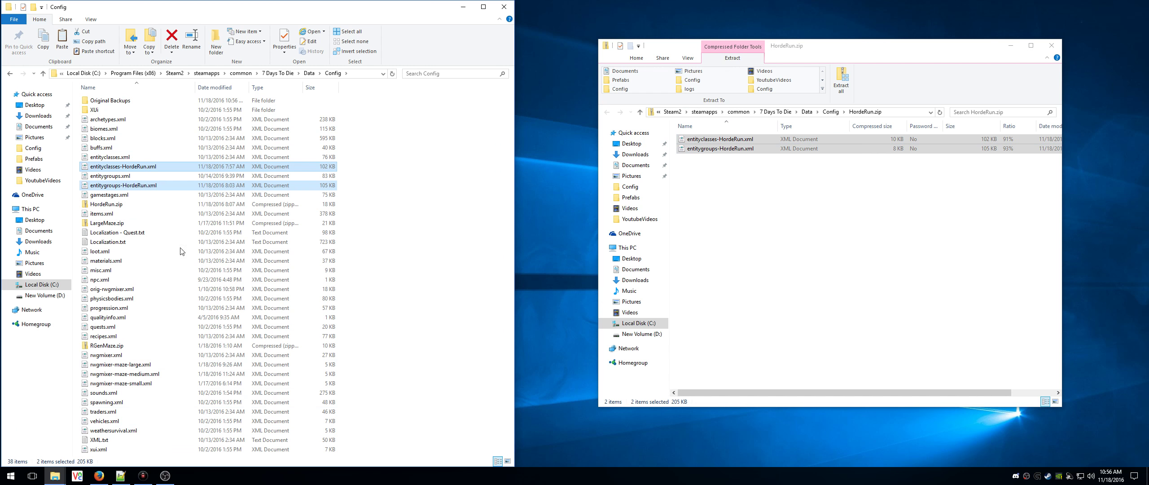
Step: Delete the original entityclasses.xml and entitygroups.xml from the Config folder
click(120, 158)
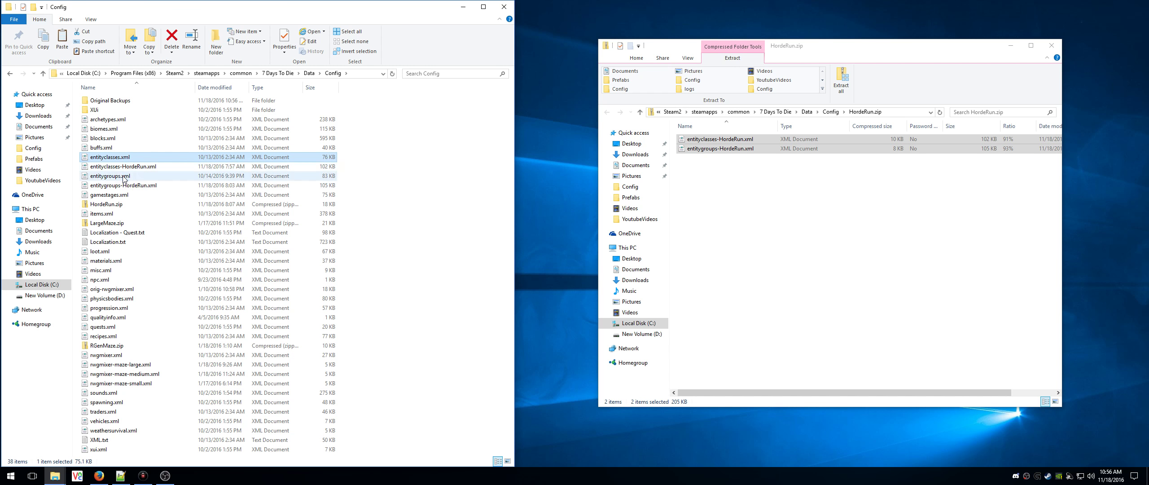
ctrl+click(123, 176)
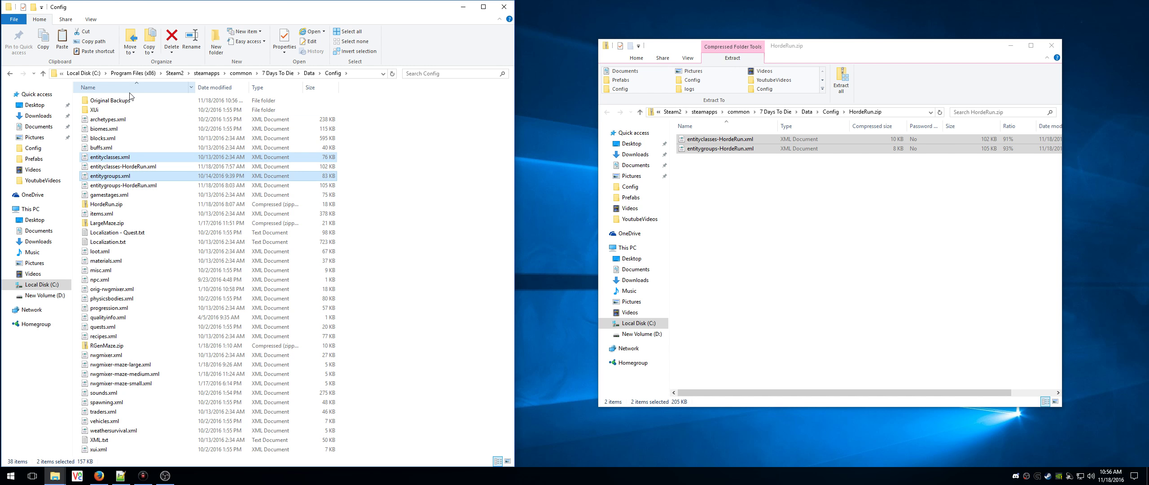
key(Delete)
key(Return)
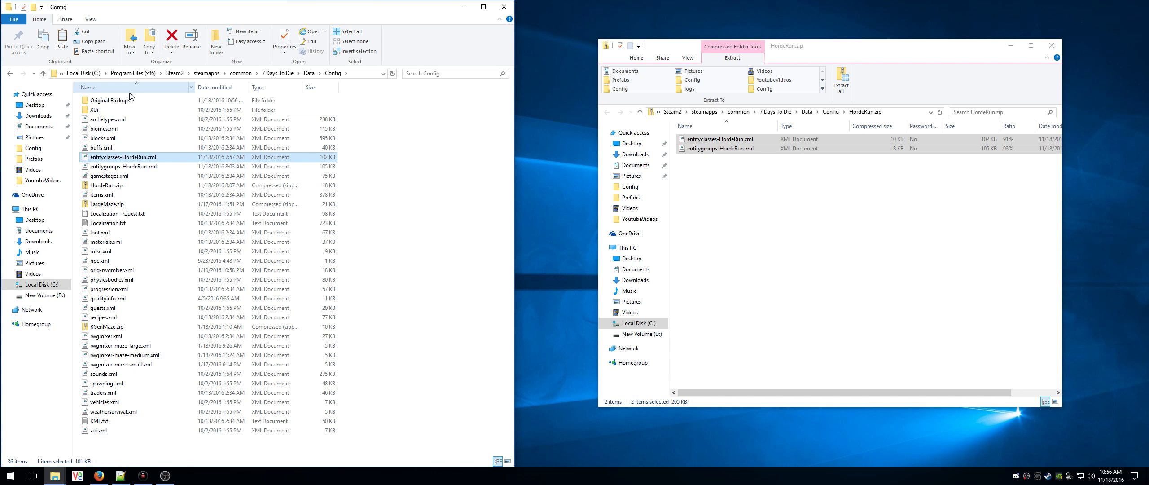
Step: Make a duplicate of both entityclasses-HordeRun.xml and entitygroups-HordeRun.xml within the Config folder
right_click(117, 156)
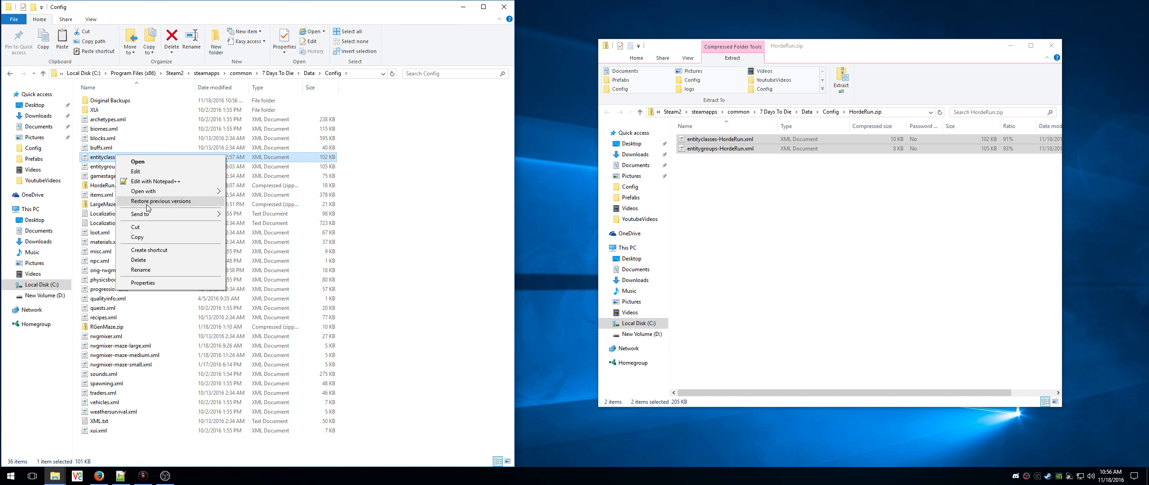
click(137, 236)
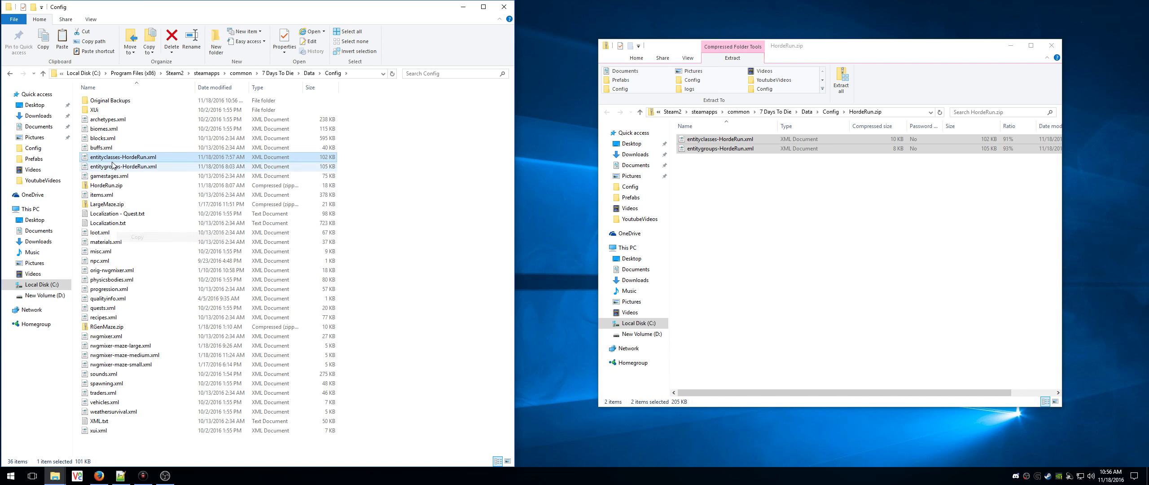
right_click(114, 158)
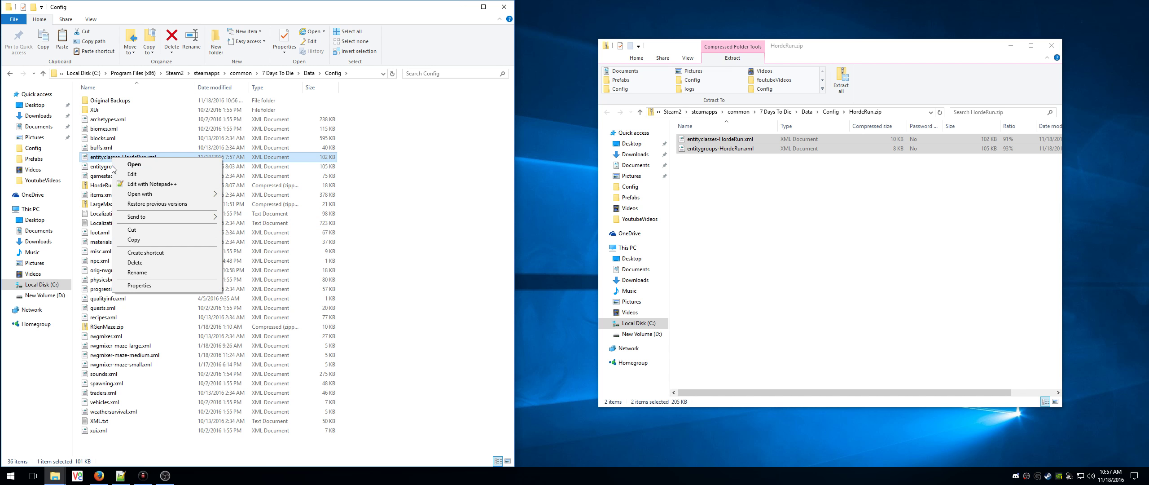
right_click(151, 452)
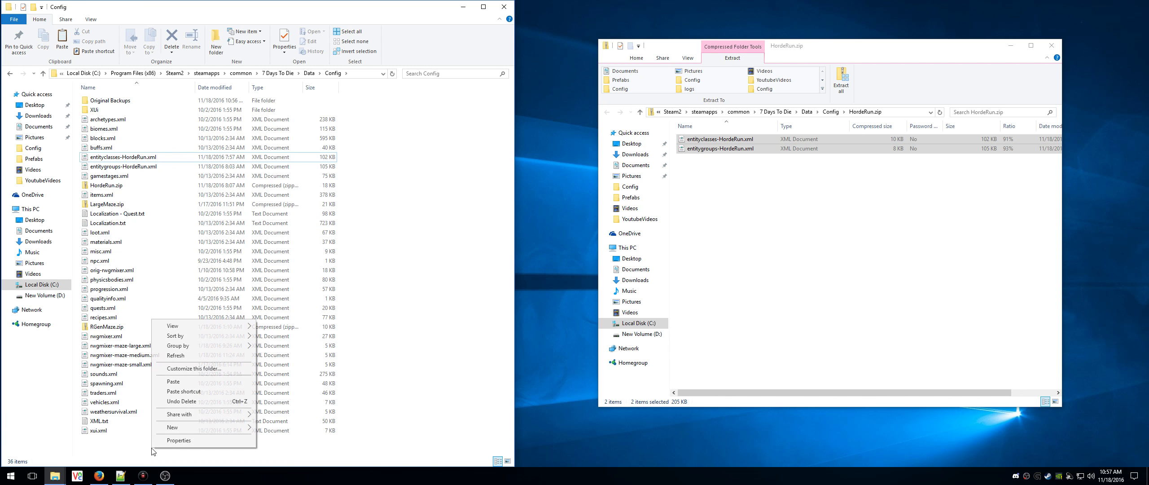
click(179, 381)
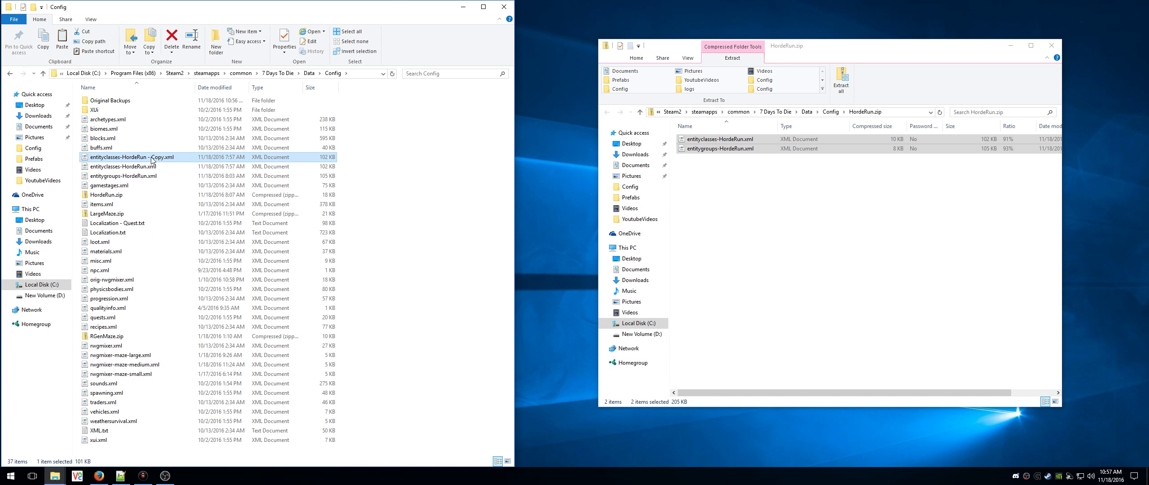
click(132, 178)
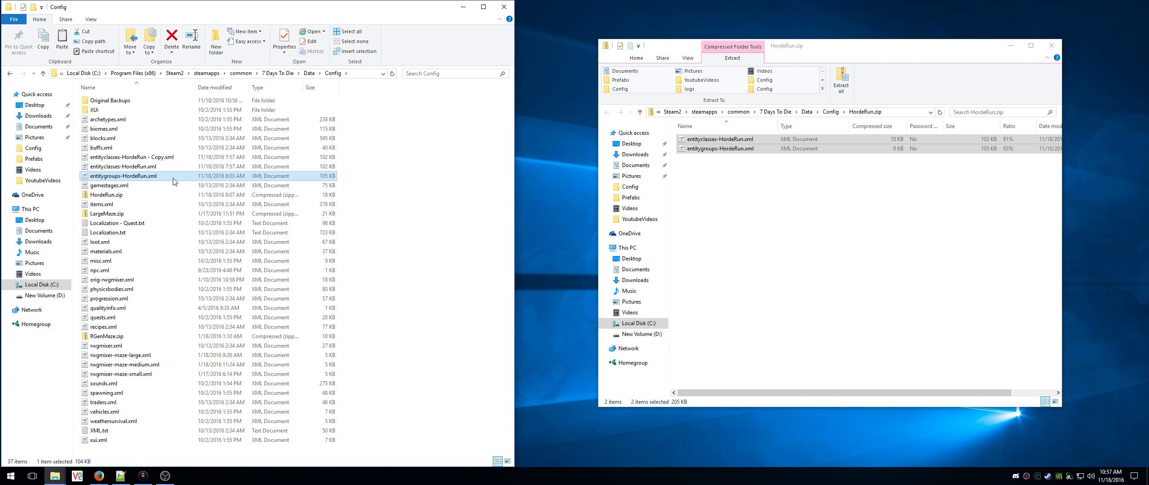
key(ctrl+v)
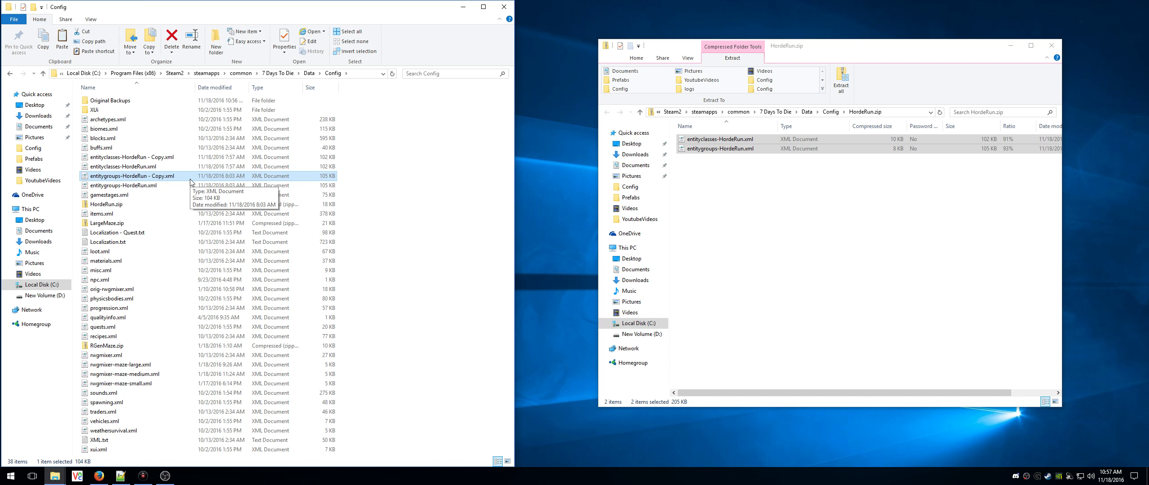
Step: Rename the duplicate entityclasses-HordeRun - Copy.xml in the Config folder as entityclasses.xml
click(203, 157)
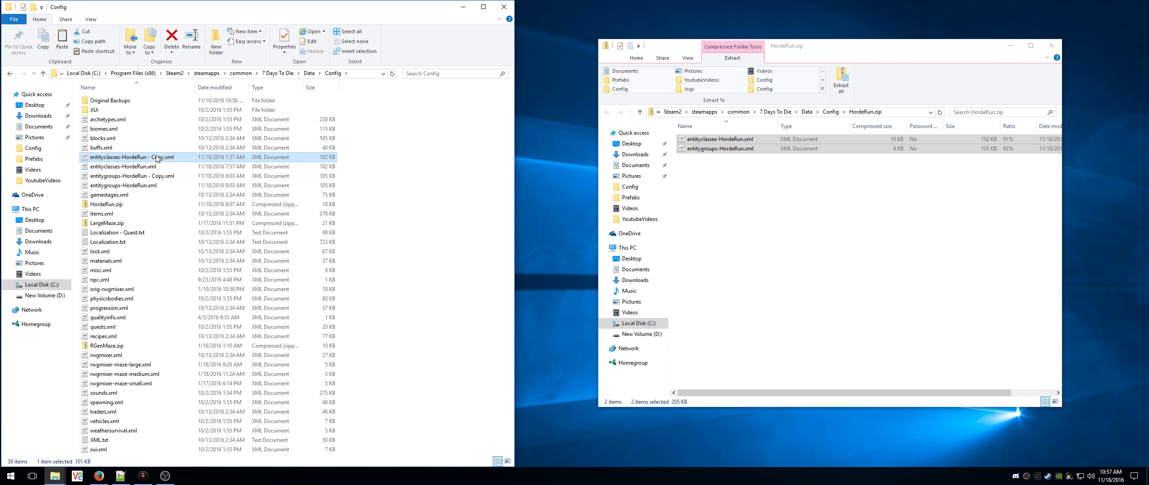
key(F2)
key(Right)
key(BackSpace)
key(BackSpace)
key(BackSpace)
key(BackSpace)
key(BackSpace)
key(BackSpace)
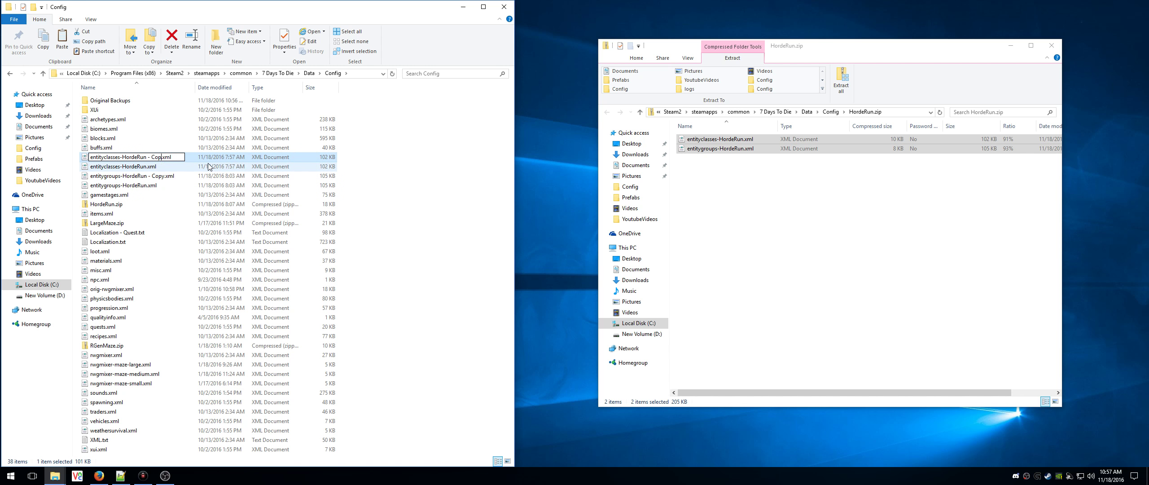
key(BackSpace)
key(Return)
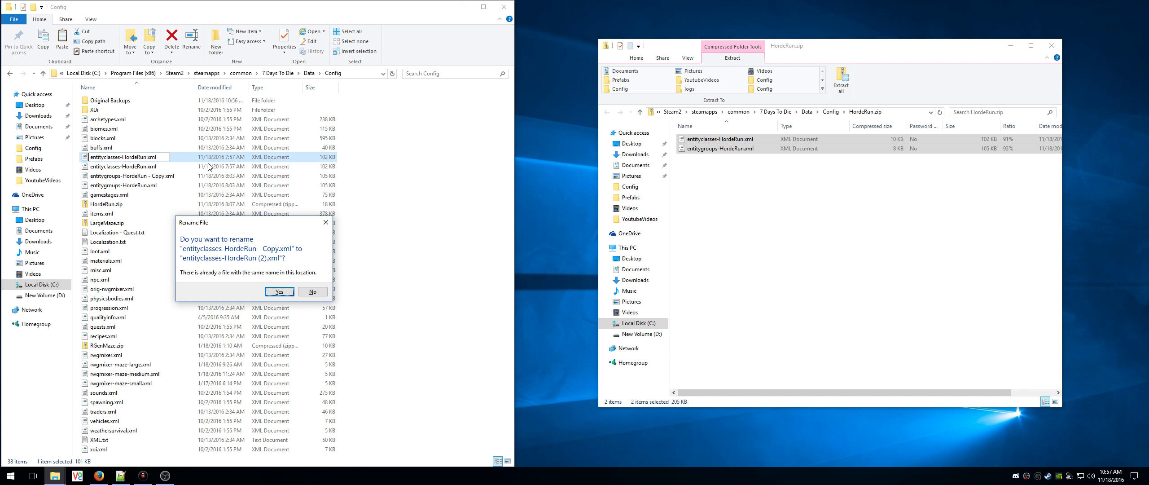
key(Return)
key(Up)
key(F2)
key(Right)
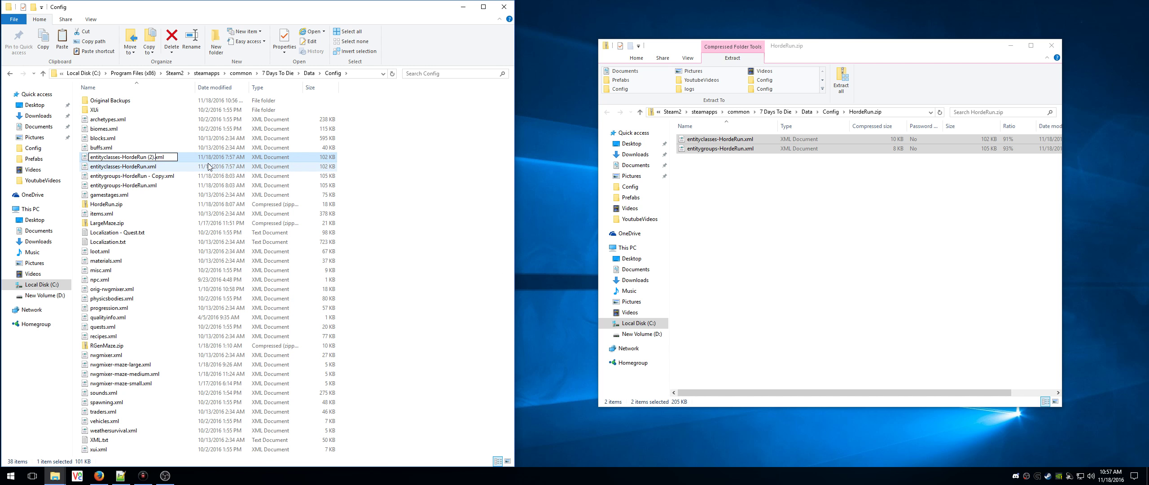
key(BackSpace)
key(BackSpace)
key(BackSpace)
key(BackSpace)
key(BackSpace)
key(BackSpace)
key(BackSpace)
key(BackSpace)
key(BackSpace)
key(BackSpace)
key(BackSpace)
key(Return)
Step: Rename the duplicate entitygroups-HordeRun - Copy.xml in the Config folder as entitygroups.xml
key(Down)
key(Down)
key(F2)
key(Right)
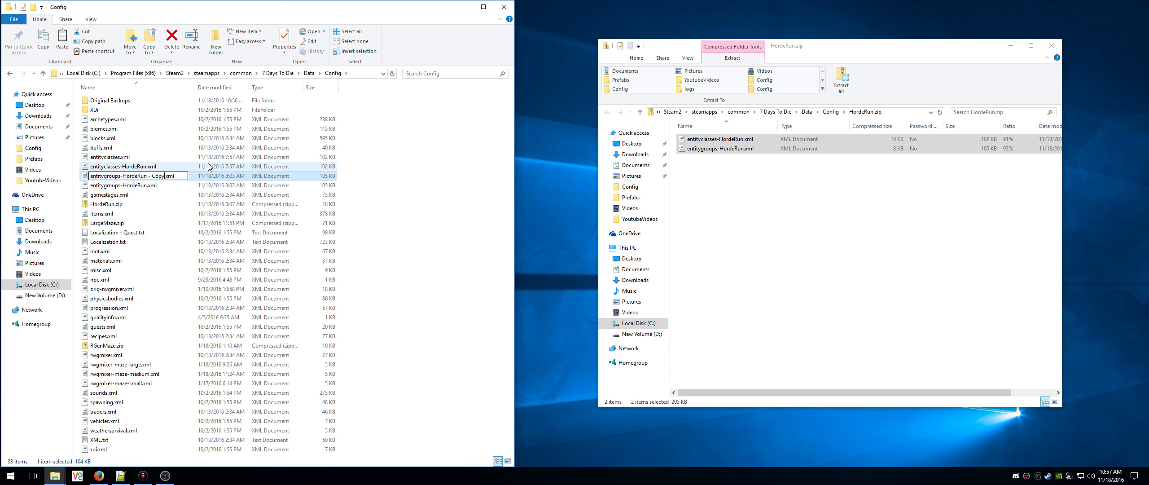
key(BackSpace)
key(BackSpace)
key(BackSpace)
key(BackSpace)
key(BackSpace)
key(BackSpace)
key(BackSpace)
key(BackSpace)
key(BackSpace)
key(BackSpace)
key(BackSpace)
key(BackSpace)
key(BackSpace)
key(BackSpace)
key(BackSpace)
key(BackSpace)
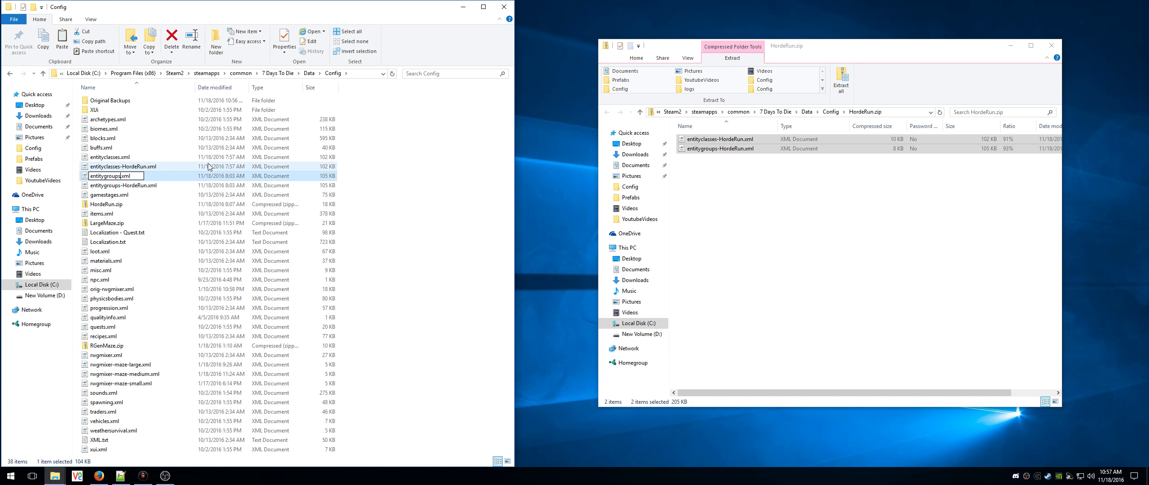
key(Return)
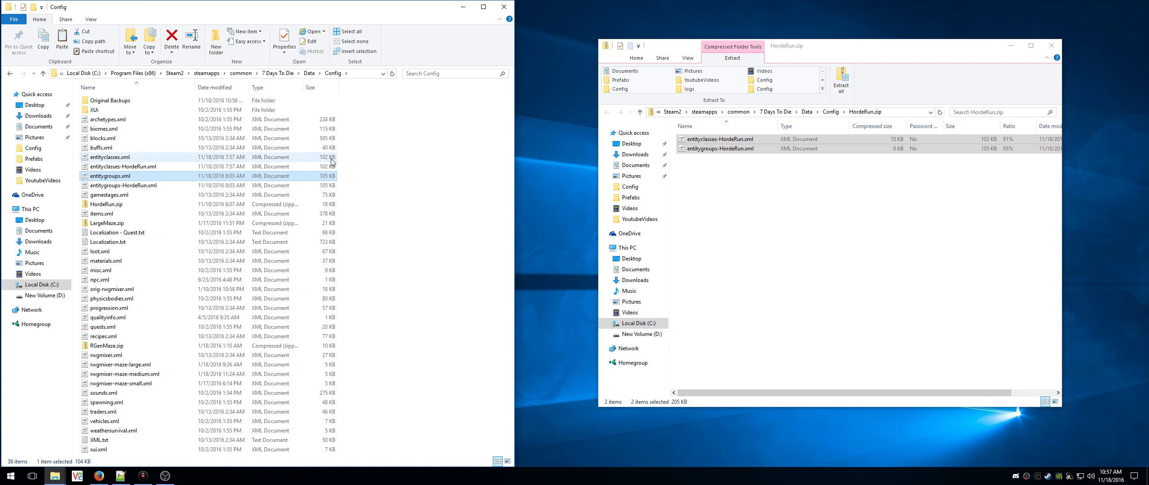
Step: Open the Original Backups folder and rename entityclasses.xml as entityclasses.xml-original, accepting the extension change
double_click(118, 103)
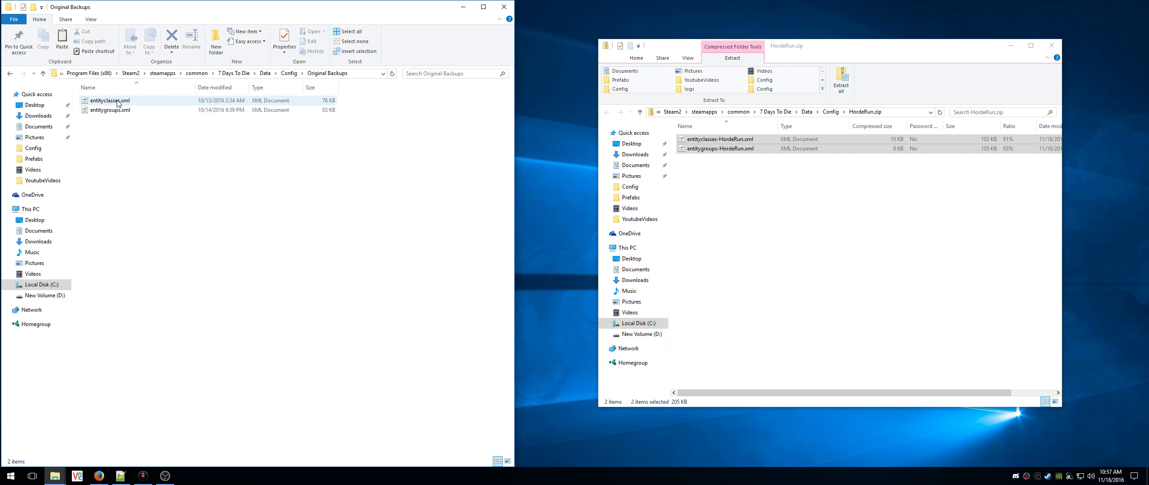
click(118, 103)
click(117, 102)
key(End)
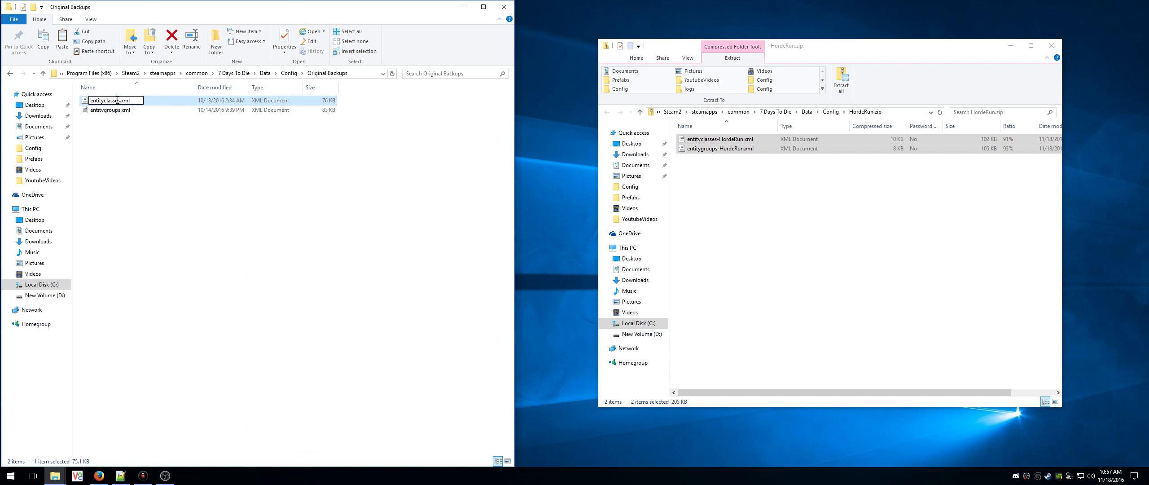
text(-original)
key(Return)
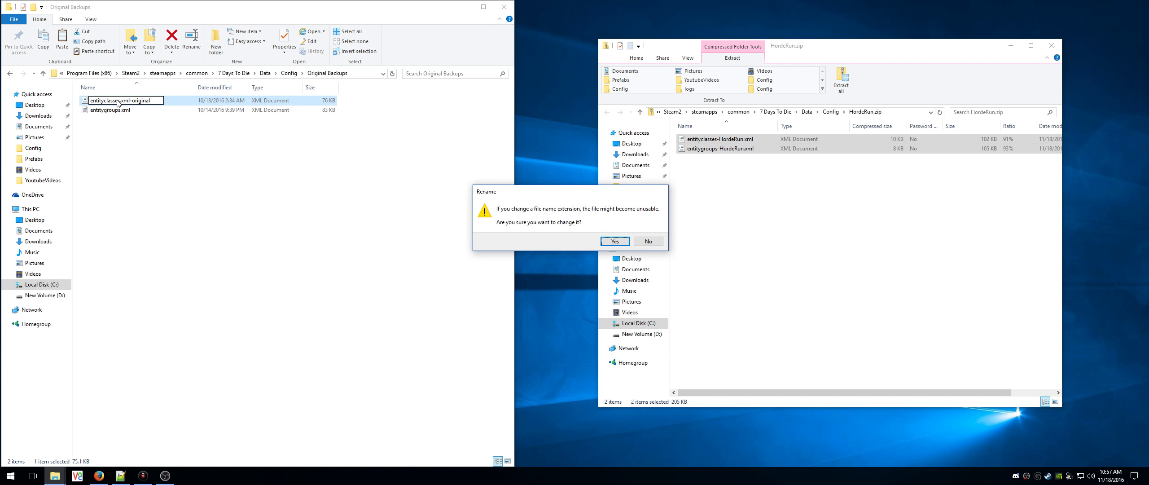
key(Return)
Step: Rename the backed-up entitygroups.xml as entitygroups.xml-original, accepting the extension change
key(Down)
key(F2)
key(End)
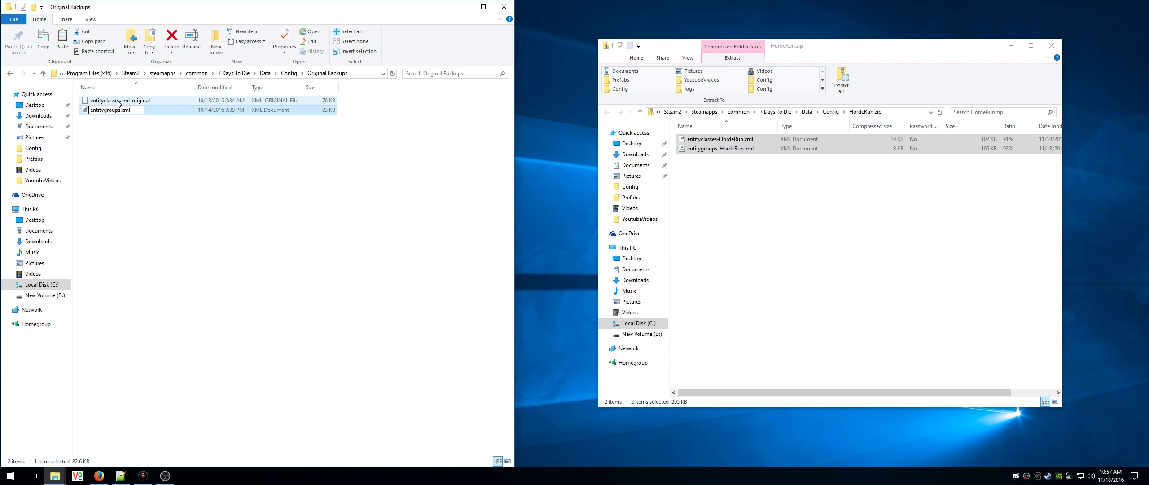
text(-original)
key(Return)
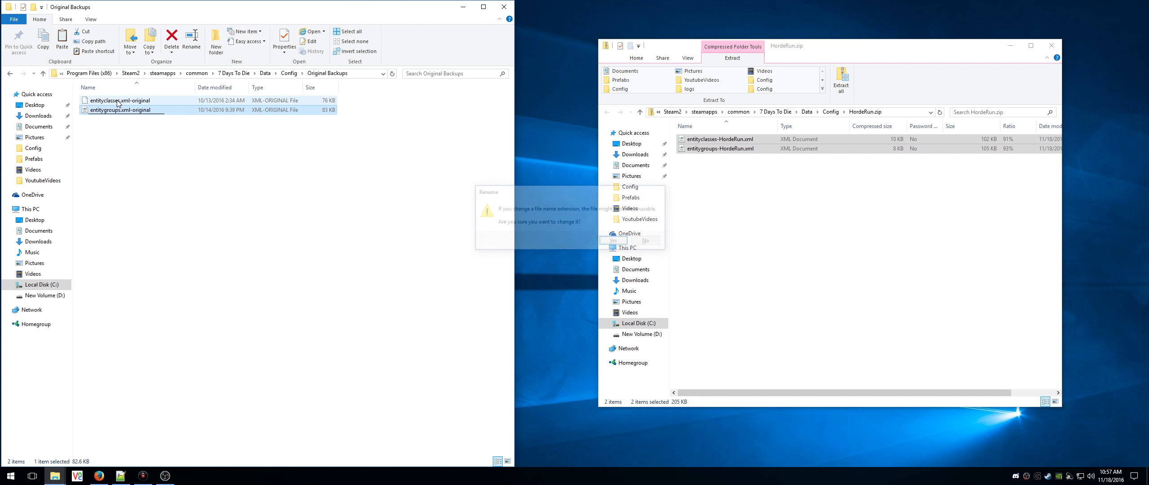
key(Return)
Step: Copy entityclasses.xml-original and entitygroups.xml-original from the Original Backups folder into the Config folder
click(118, 103)
shift+click(122, 110)
right_click(126, 111)
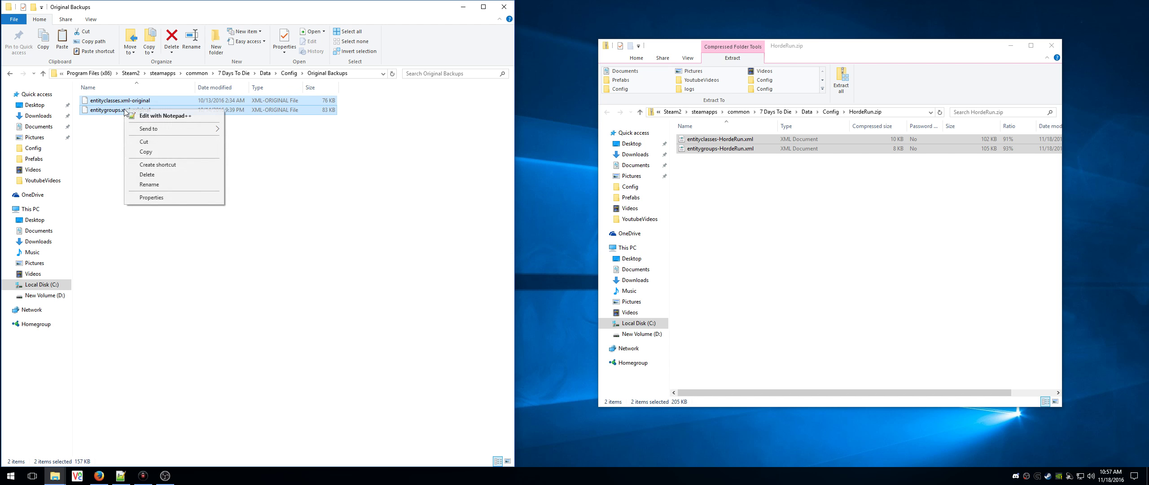
click(292, 74)
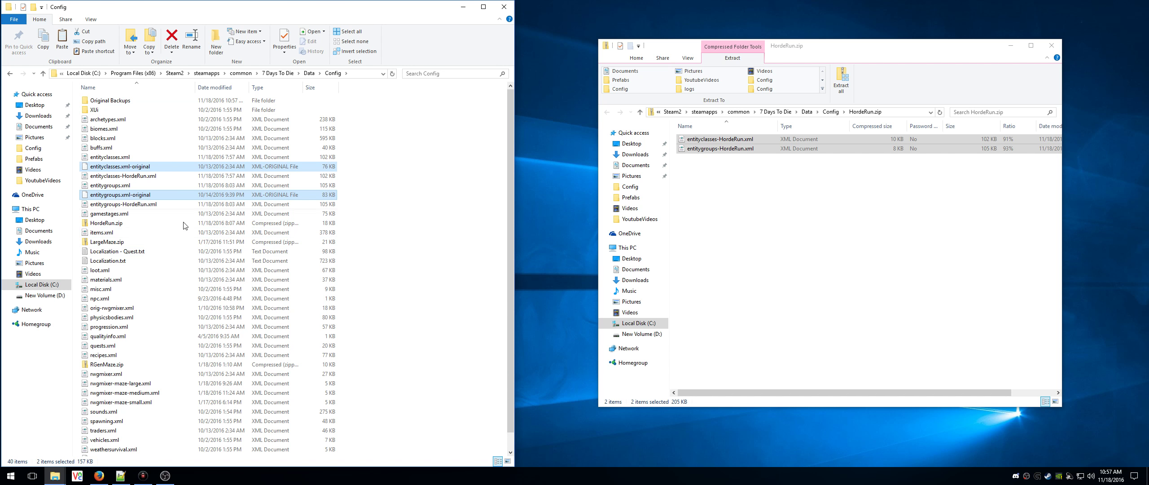
click(124, 185)
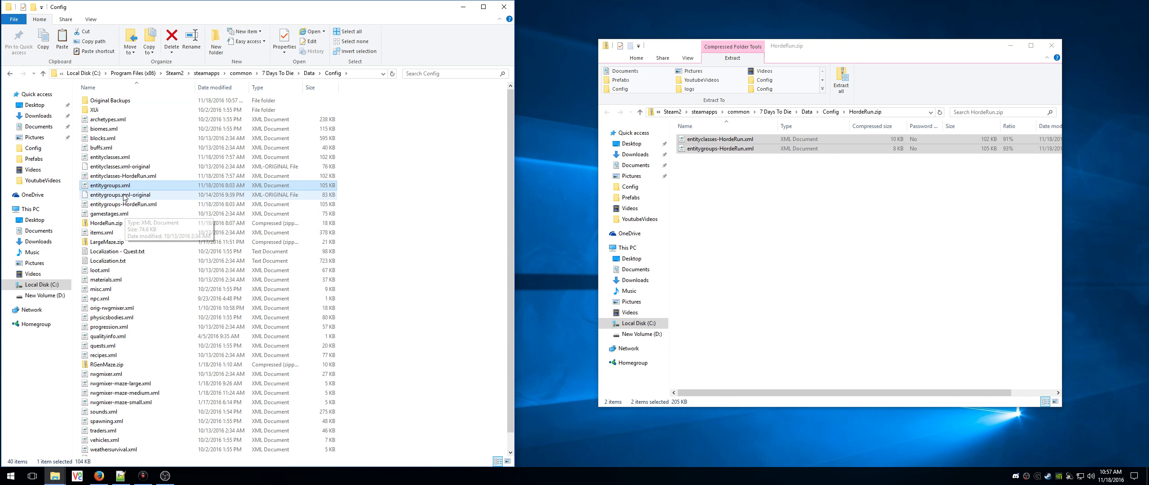
click(125, 158)
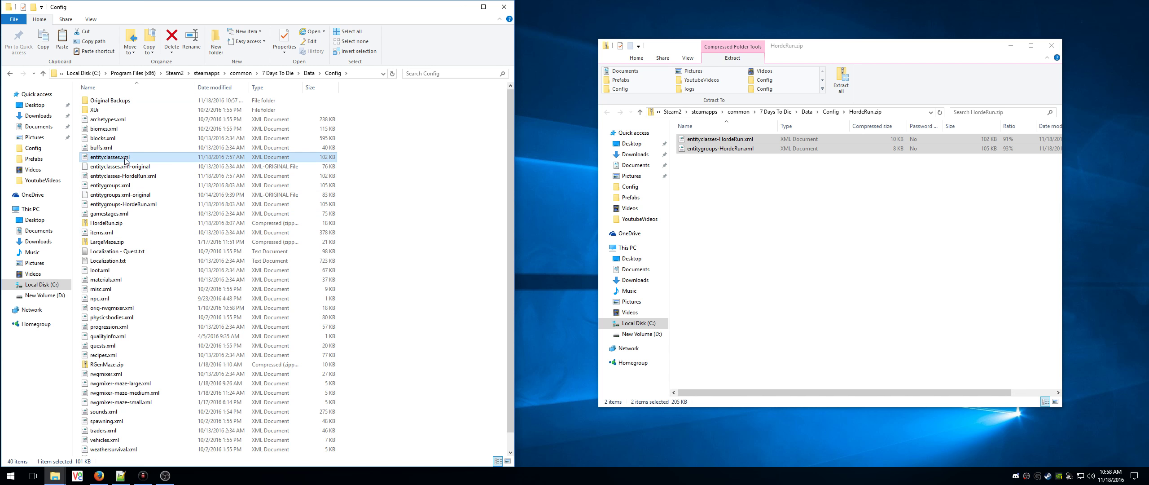
click(120, 186)
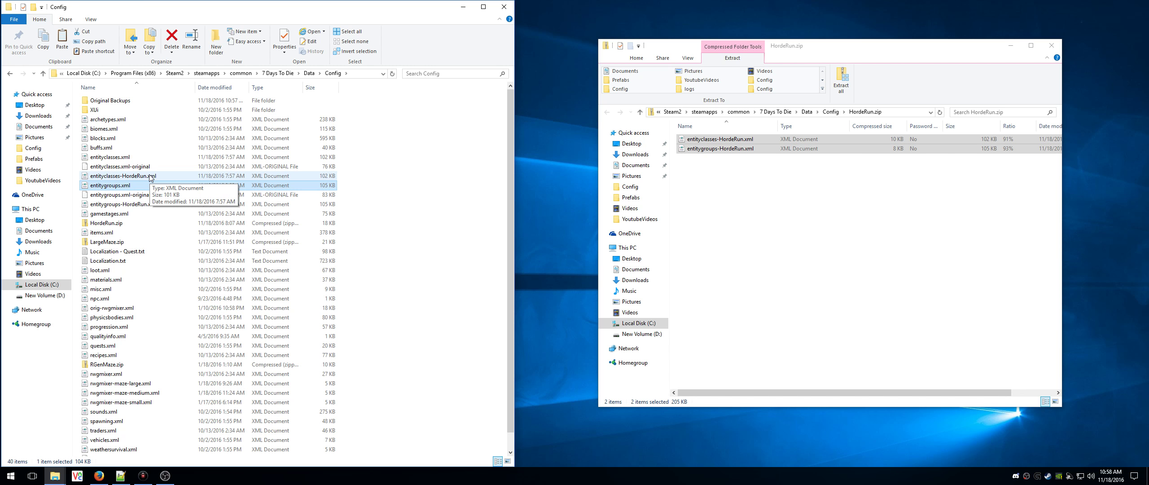
Step: Switch to Steam and open the local files properties of 7 Days to Die from the game library
double_click(1048, 476)
click(31, 9)
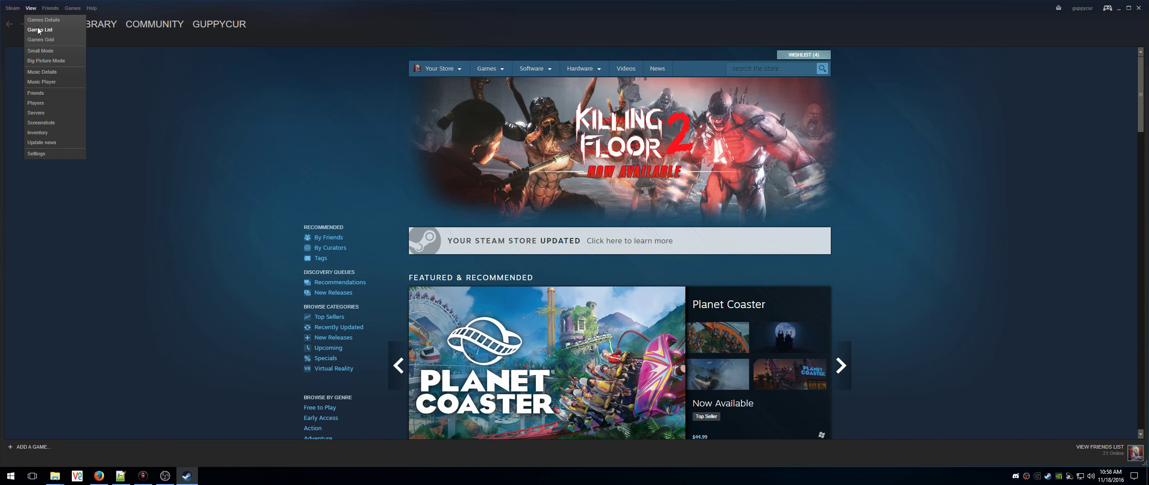
click(127, 230)
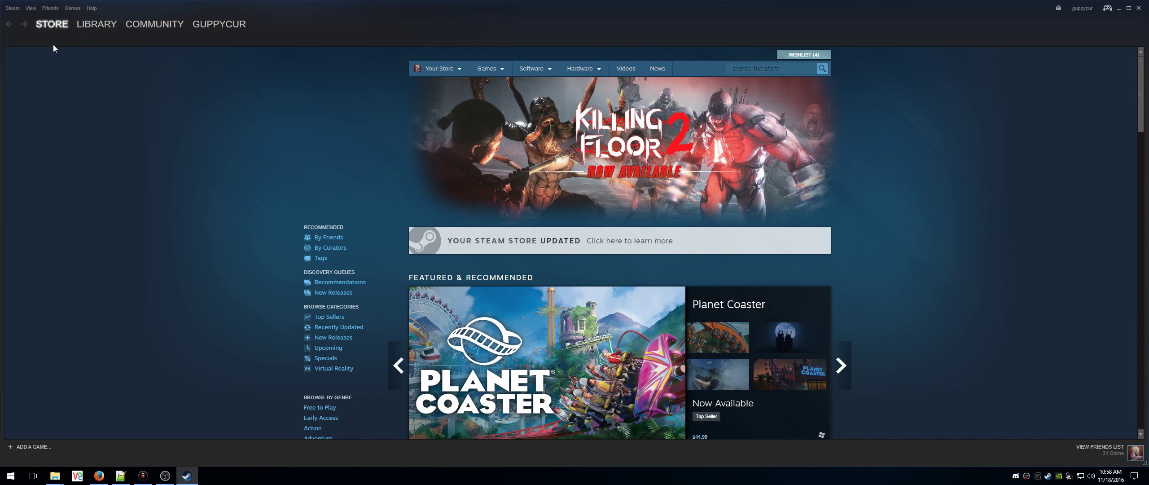
click(94, 25)
right_click(30, 62)
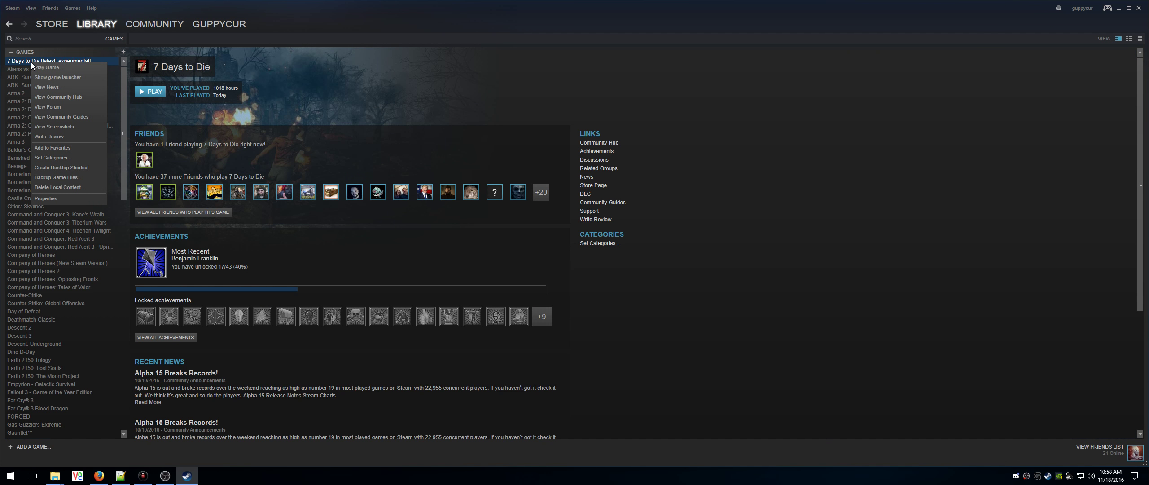
click(65, 198)
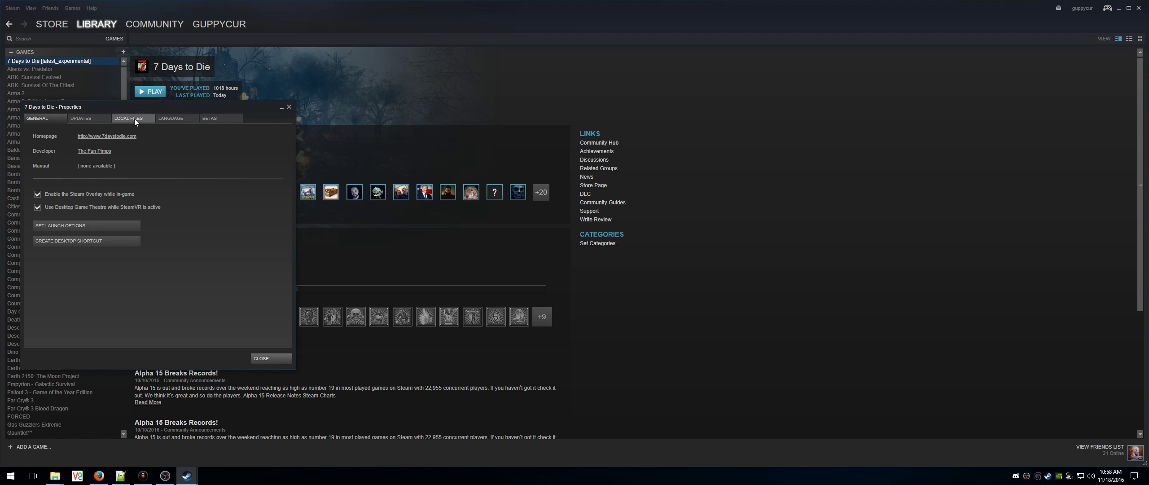
click(122, 119)
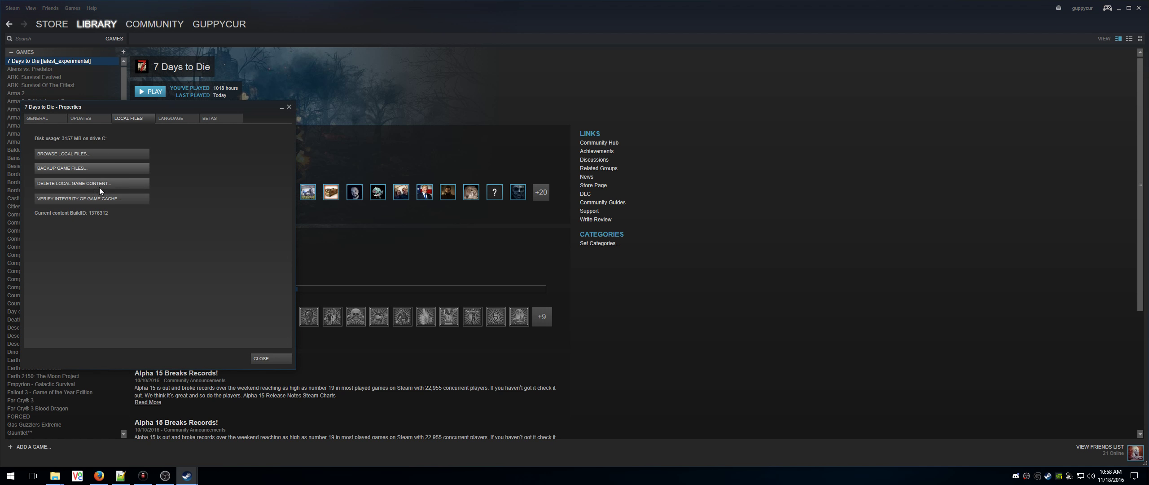
Step: Verify the integrity of the 7 Days to Die game cache and close the validation and properties windows
click(71, 199)
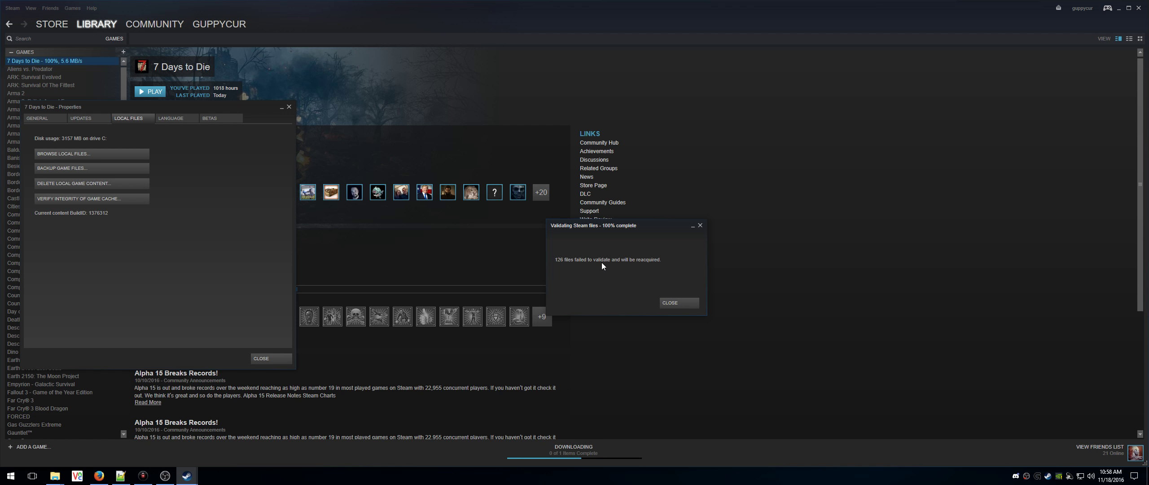
click(673, 303)
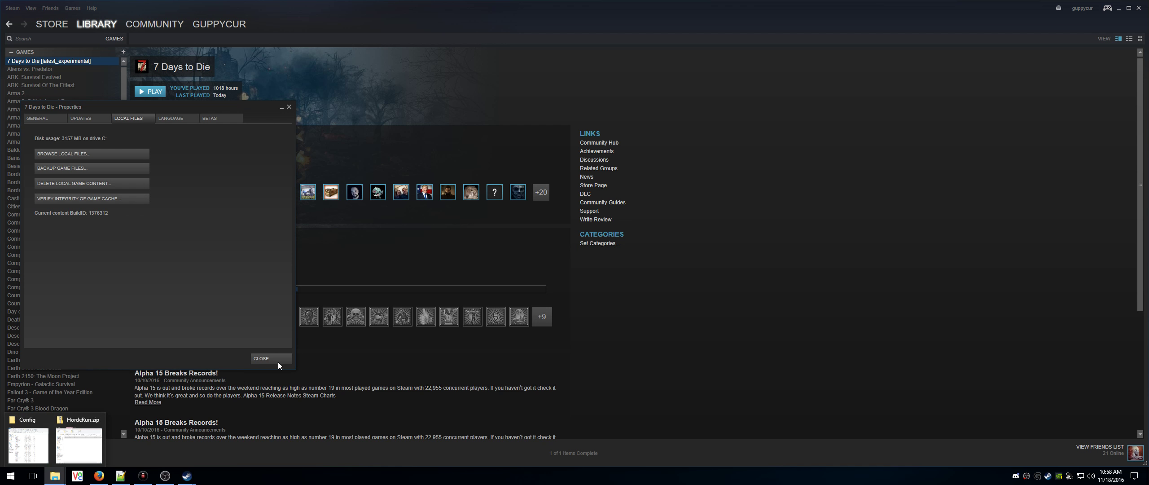
click(266, 358)
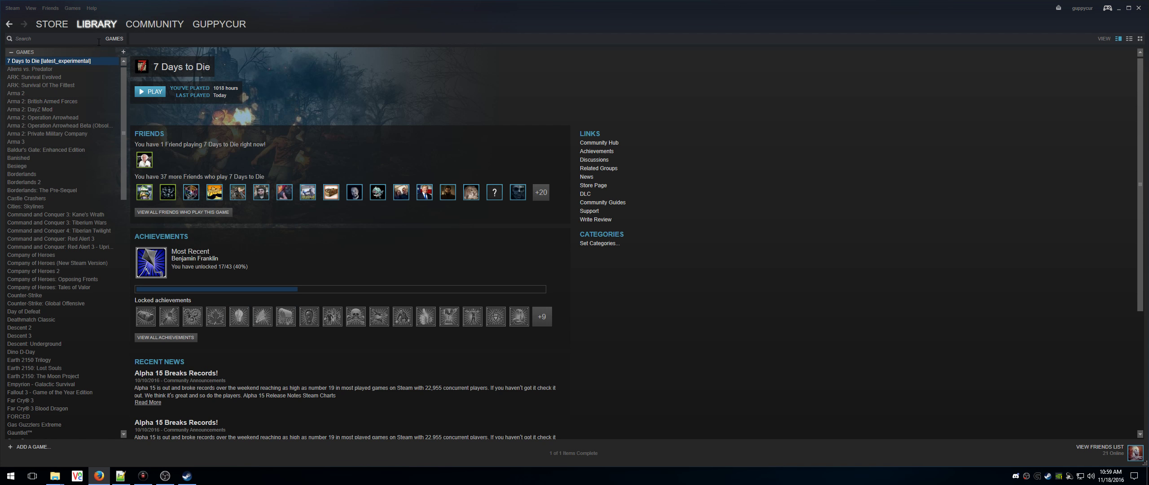
Step: Check the 7 Days to Die download status in Steam and return to the Config folder in File Explorer
mouse_move(92, 29)
click(94, 125)
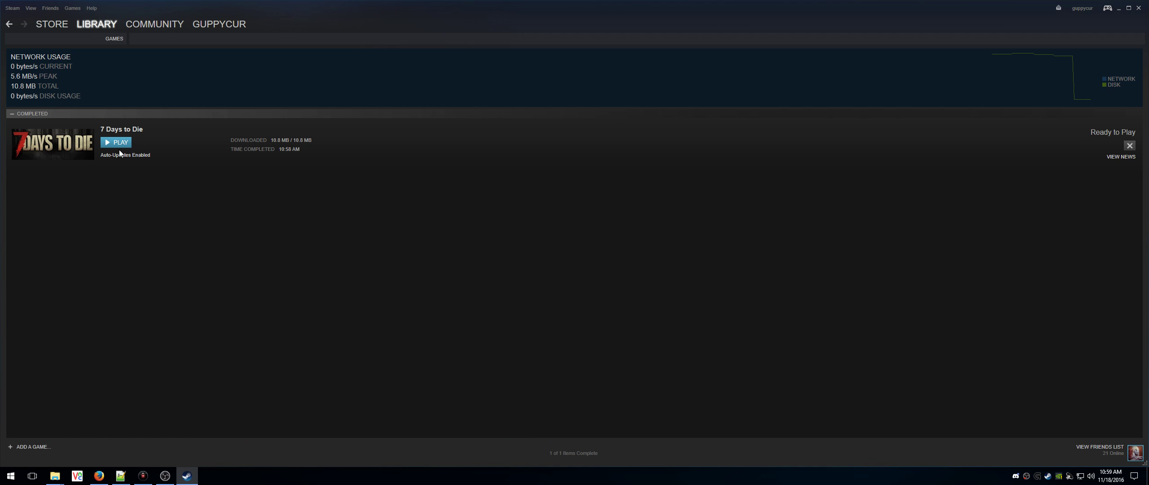
mouse_move(55, 475)
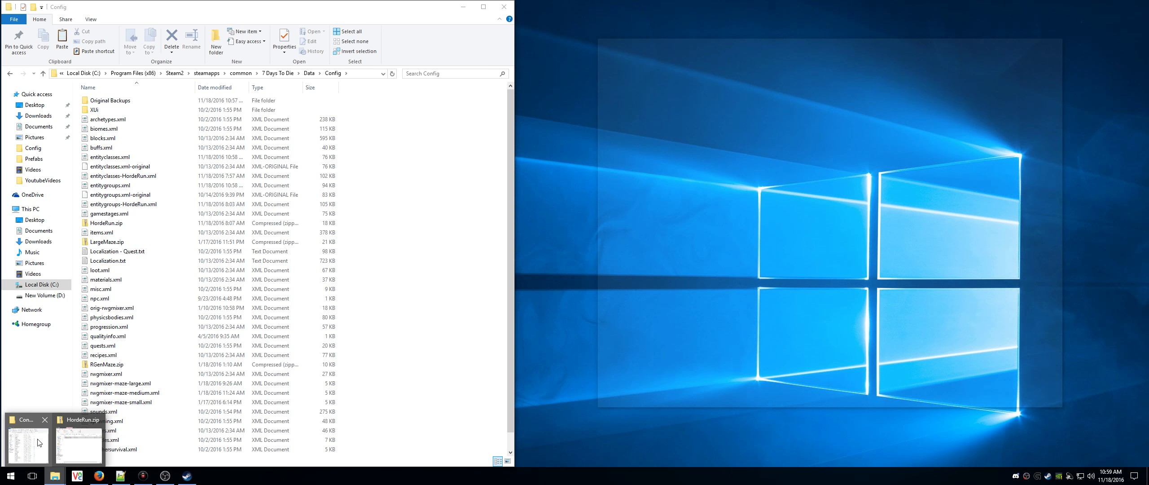
click(40, 444)
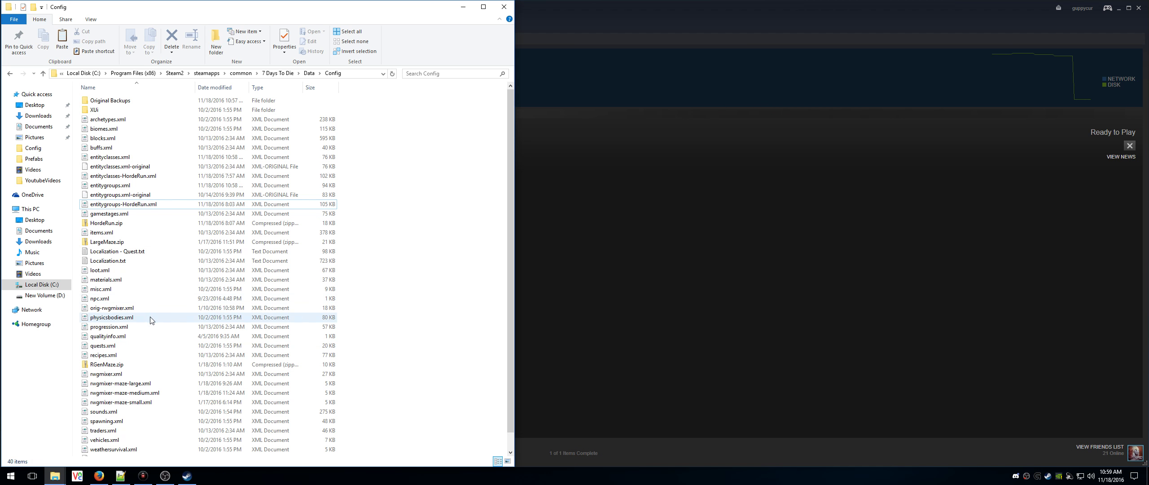
click(120, 187)
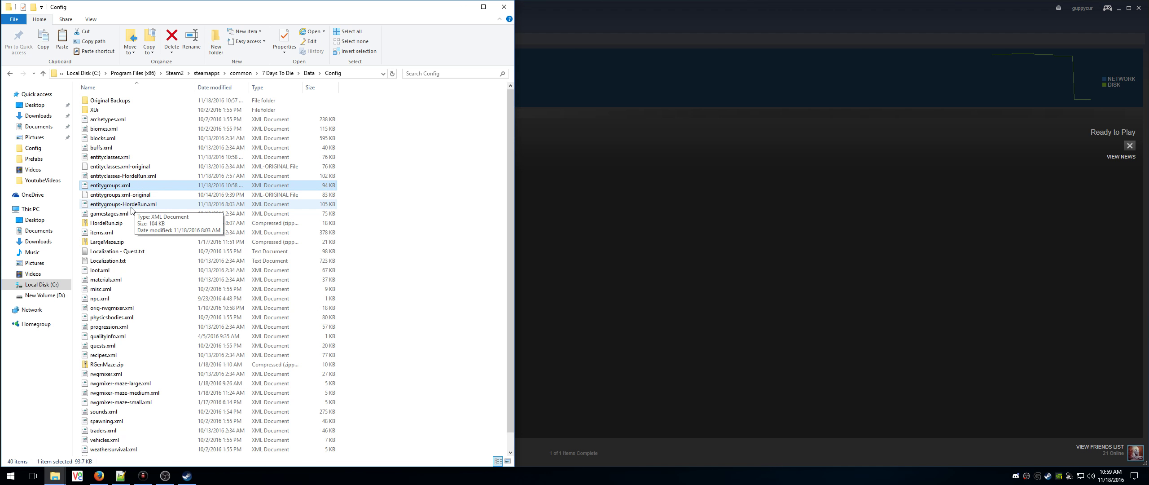
click(134, 206)
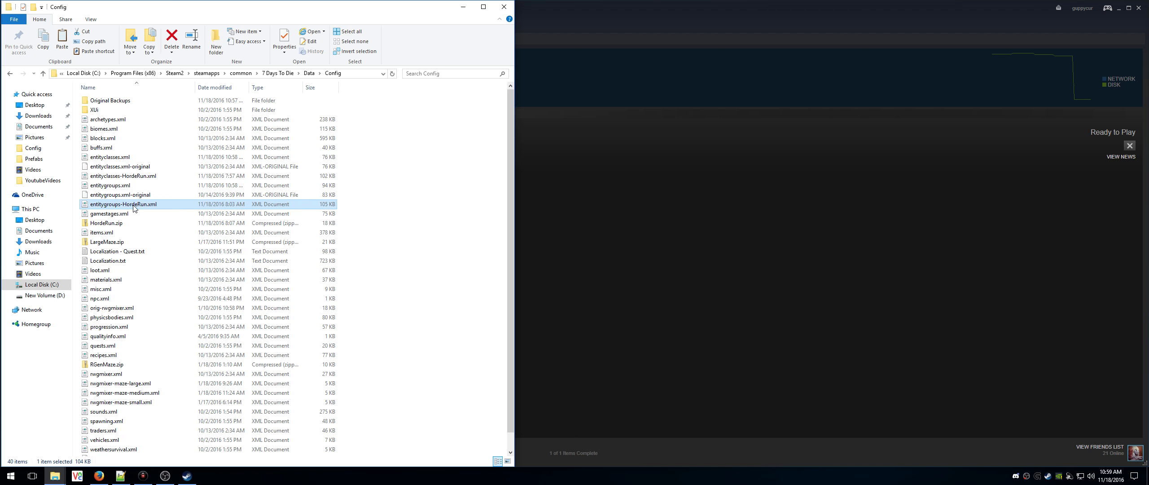
right_click(134, 207)
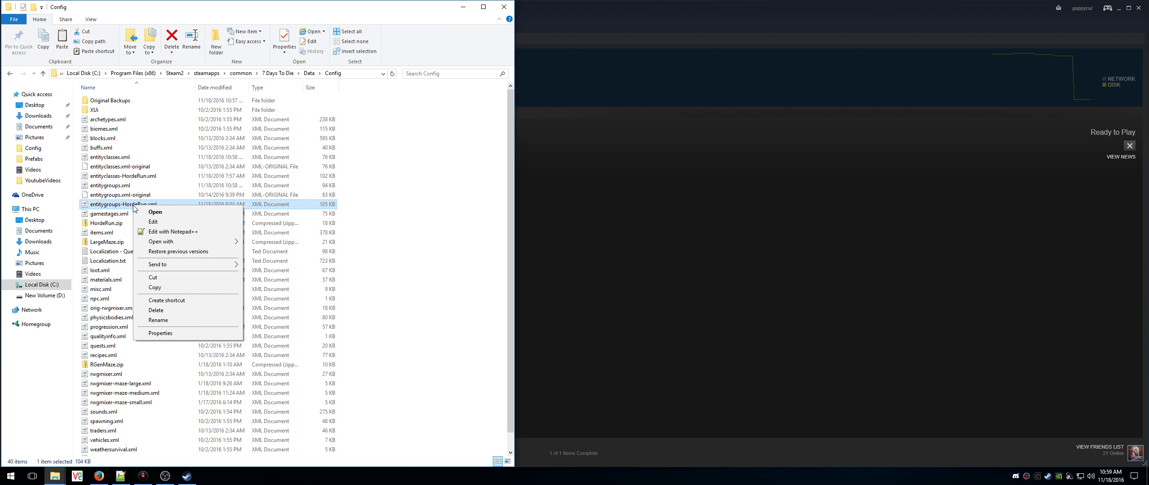
click(120, 186)
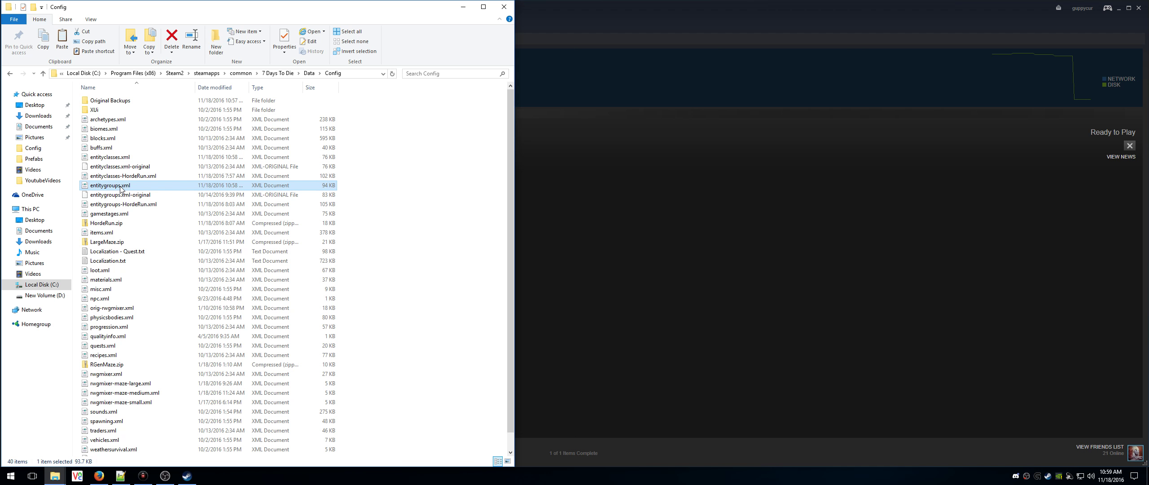
click(138, 208)
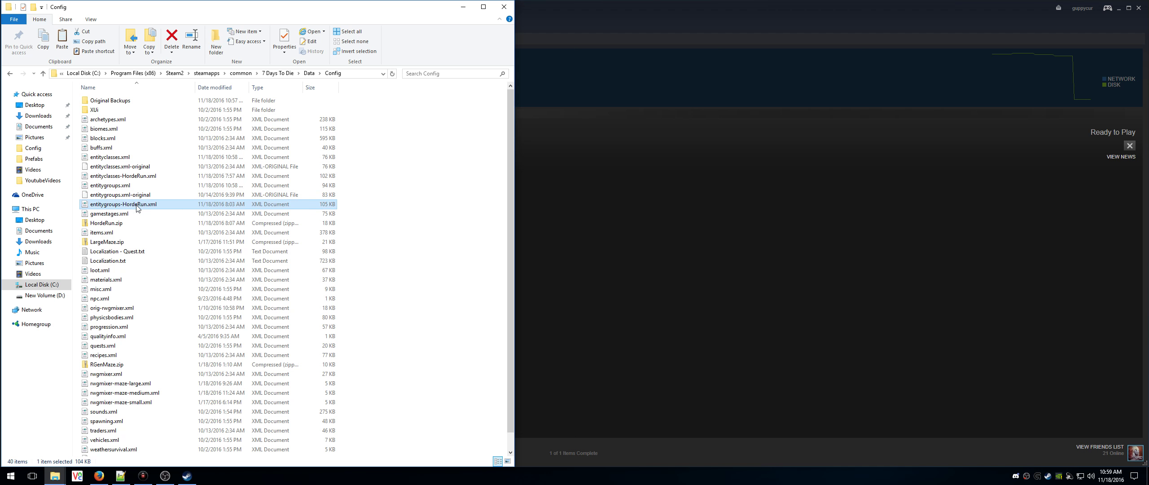